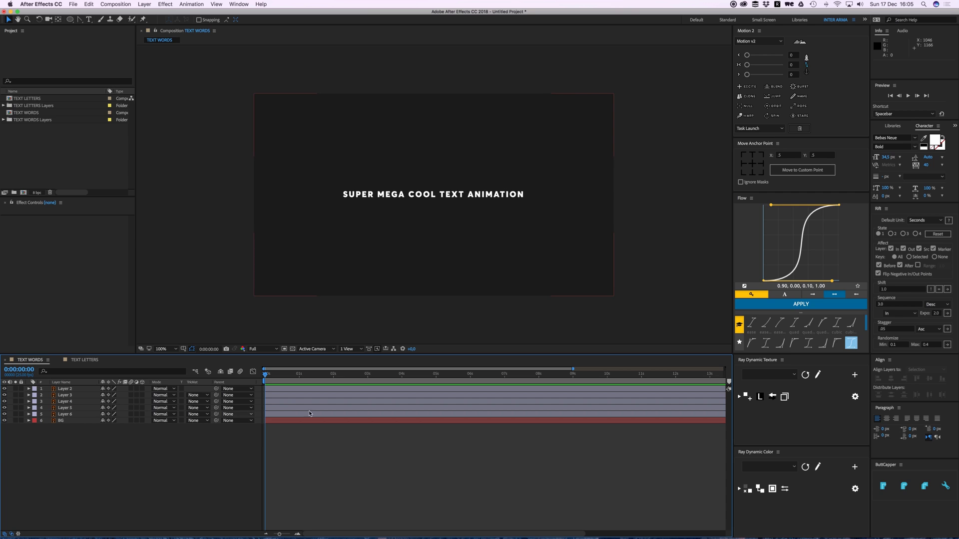
Lock the BG layer so only the word layers stay editable, then clear the selection.
left_click(61, 421)
left_click(21, 421)
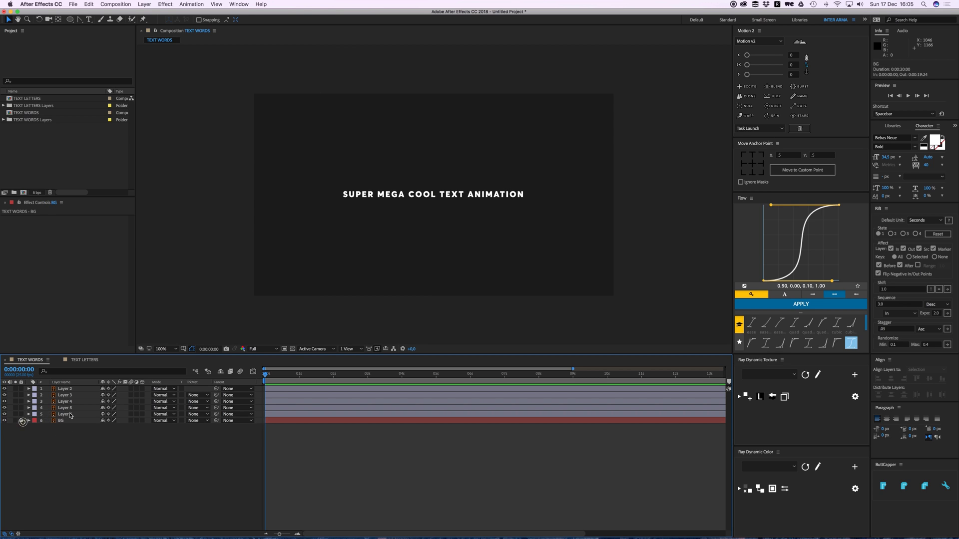
left_click(65, 414)
left_click(66, 388, "shift")
left_click(343, 458)
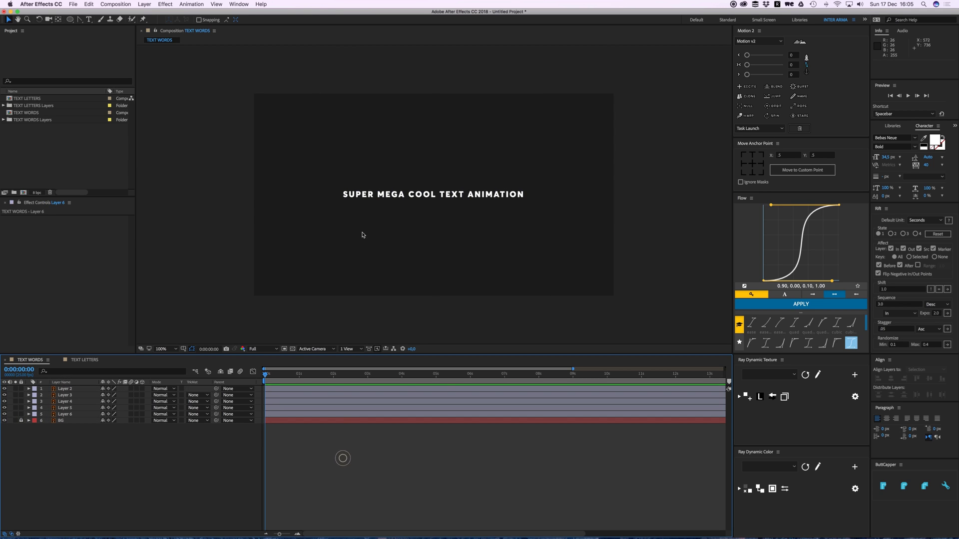
Select the five words SUPER, MEGA, COOL, TEXT and ANIMATION in the viewer at 200% zoom.
key("period")
left_click_drag(343, 188, 340, 201)
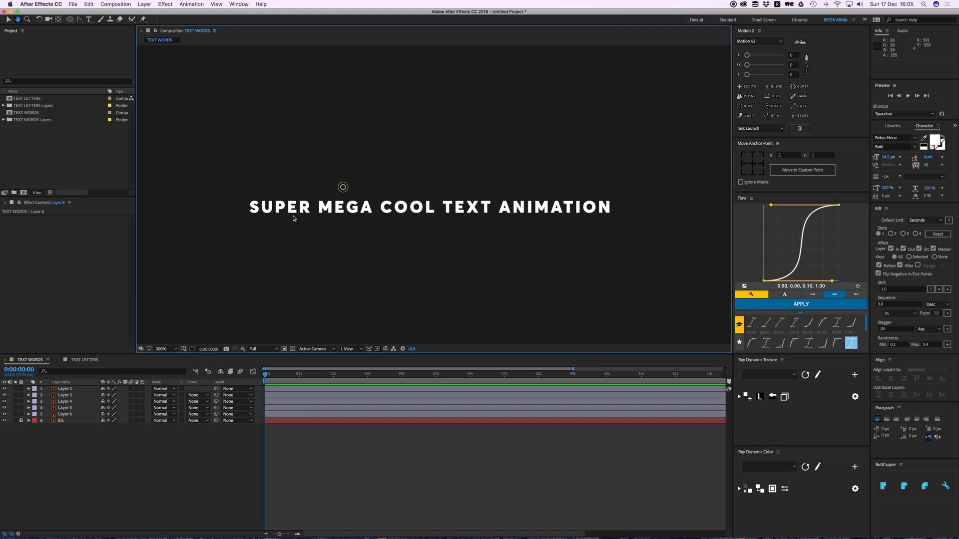
left_click(289, 212)
left_click(350, 212)
left_click(402, 209)
left_click(470, 211)
left_click(513, 211)
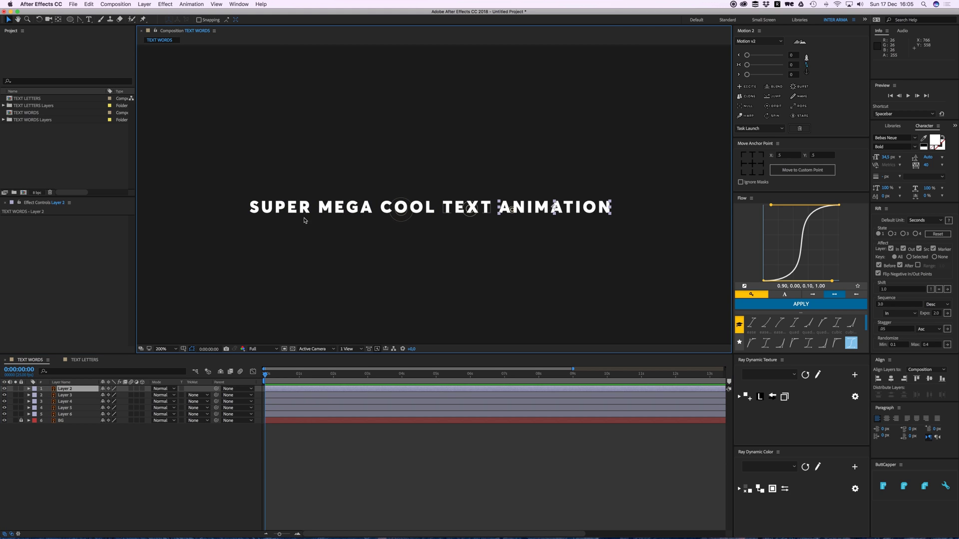
left_click(467, 213, "shift")
left_click(402, 211, "shift")
left_click(354, 212, "shift")
left_click(300, 207, "shift")
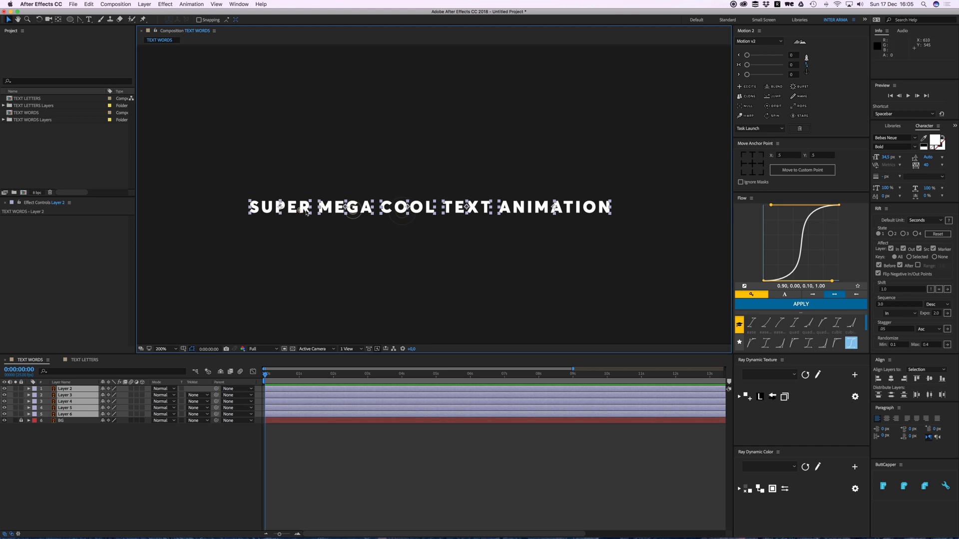
key("comma")
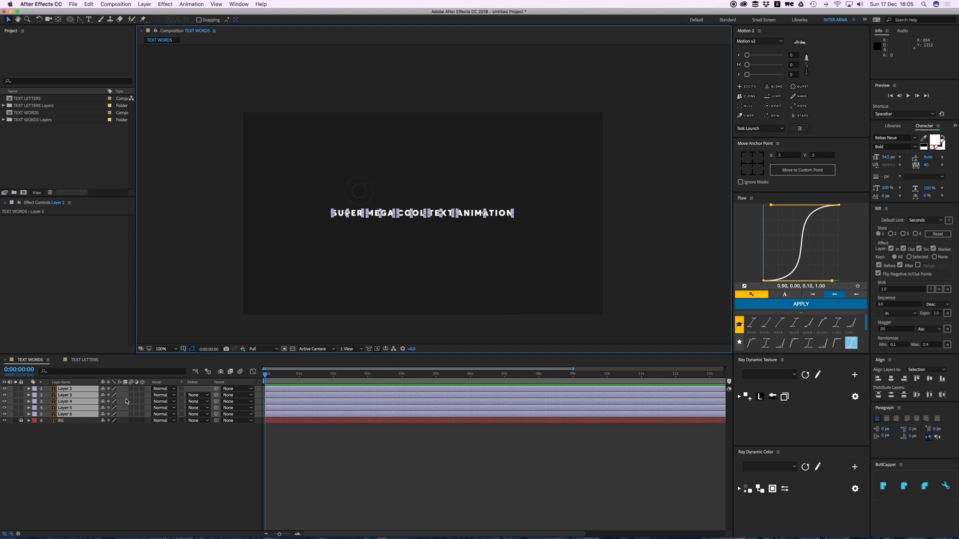
Key the five words' Position near 3 s, then lower them to Y 699.4 at 0:00:01:14.
key("p")
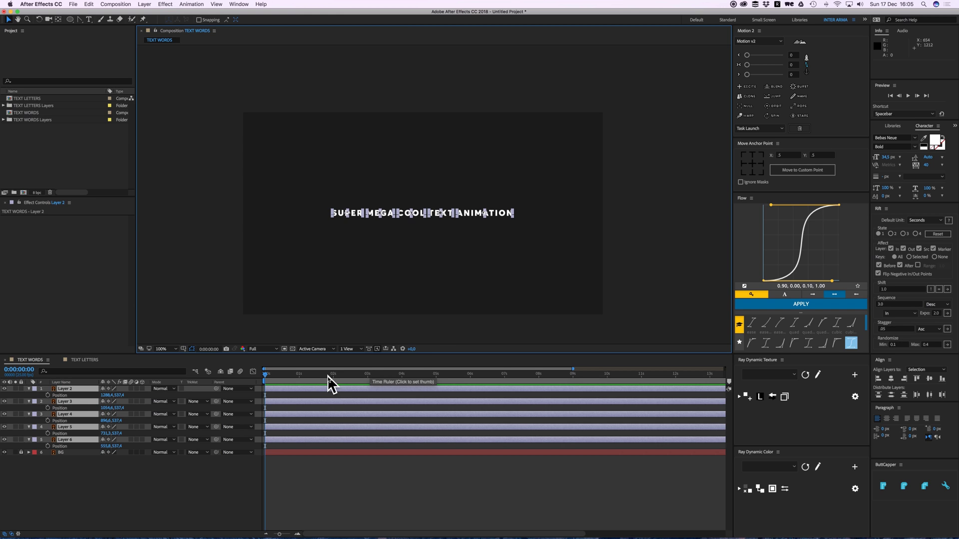
left_click_drag(328, 375, 375, 378)
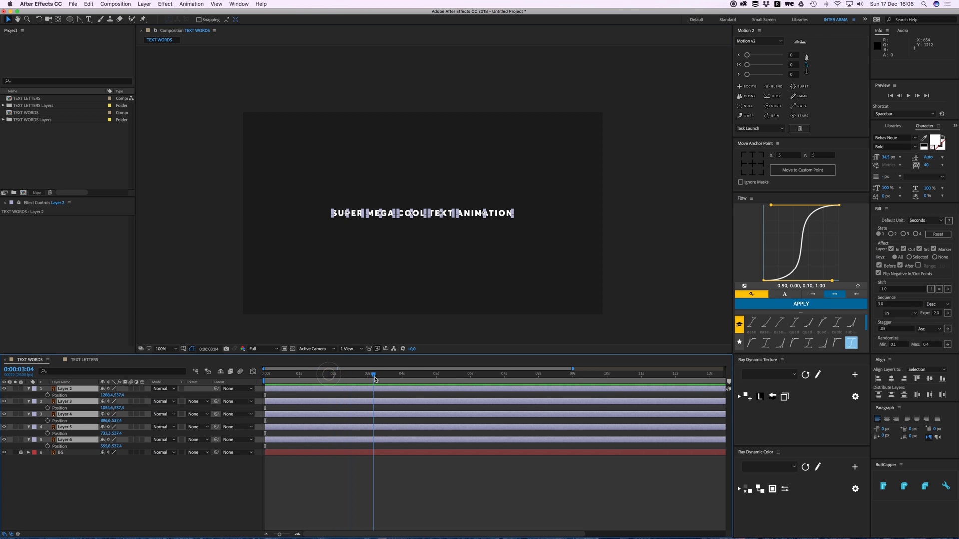
left_click(48, 396)
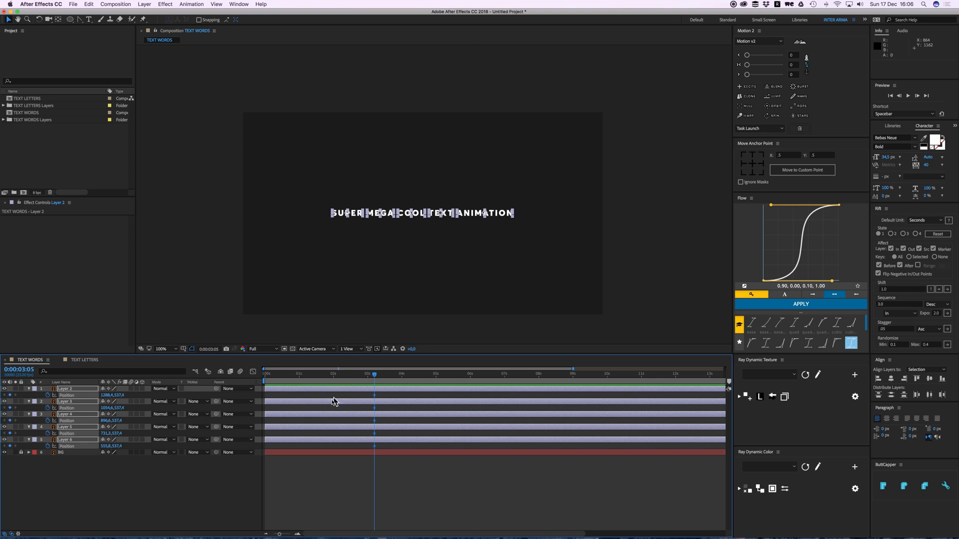
left_click_drag(326, 377, 319, 377)
left_click_drag(343, 218, 343, 247)
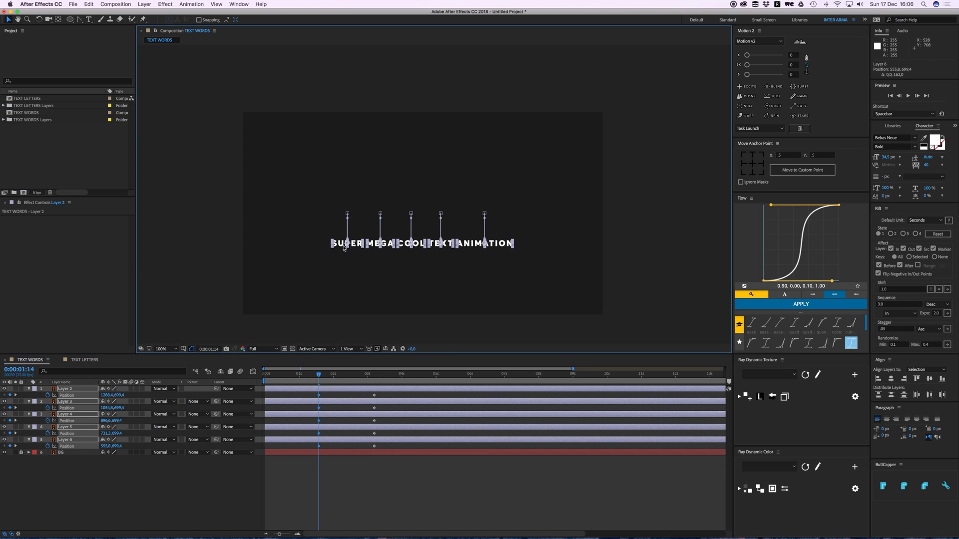
left_click_drag(391, 448, 294, 394)
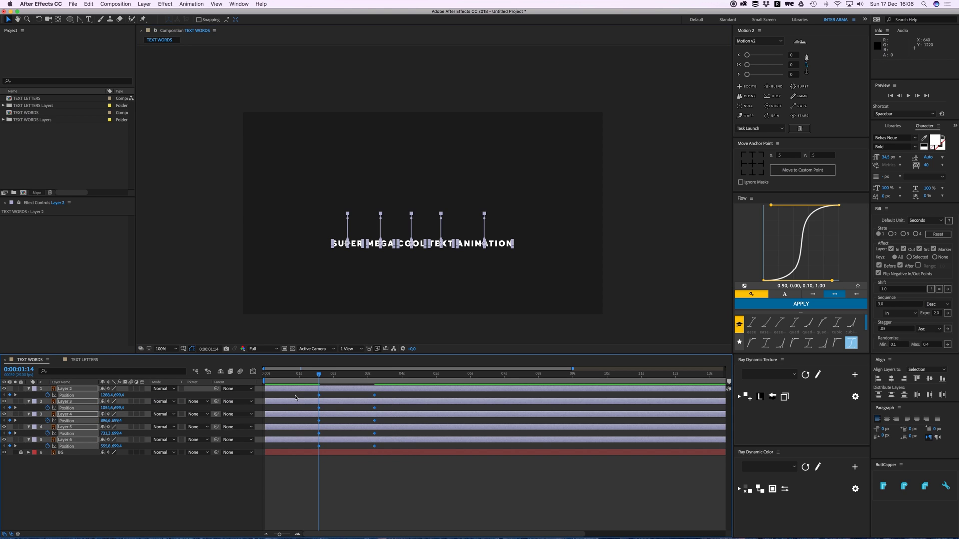
Apply Easy Ease to the words' Position keyframes and stretch the speed-curve influence to about 78%.
right_click(320, 398)
mouse_move(354, 482)
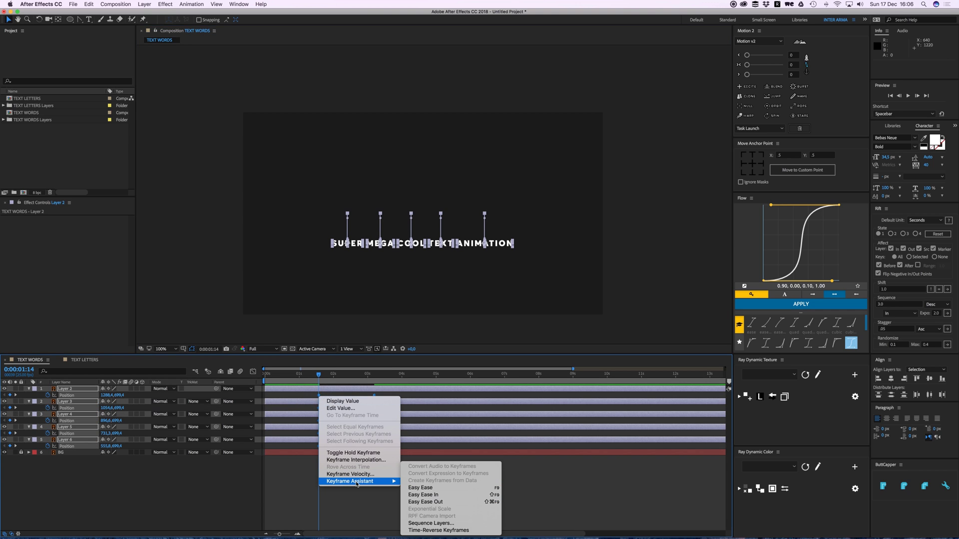
left_click(414, 488)
left_click(252, 371)
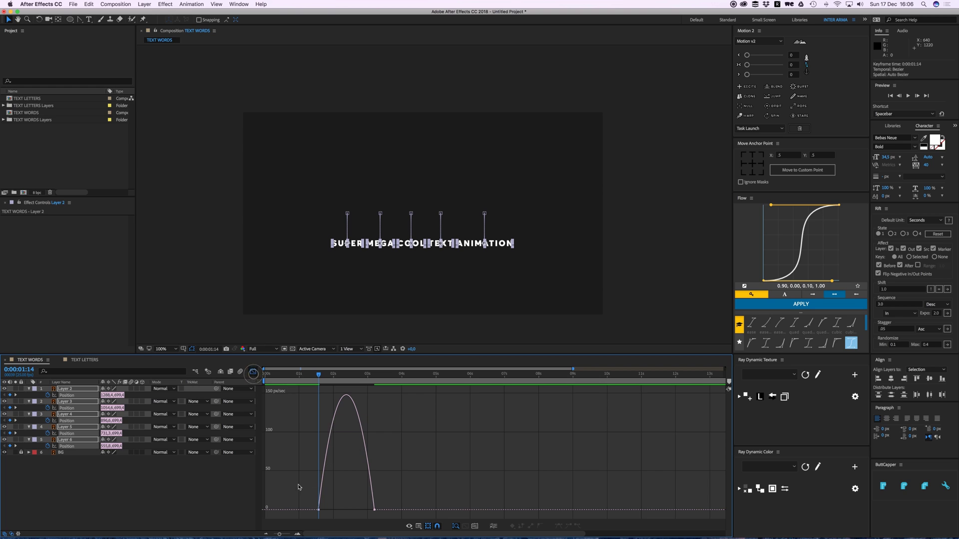
mouse_move(299, 488)
left_mouse_down()
mouse_move(329, 508)
mouse_move(390, 504)
mouse_move(353, 508)
left_mouse_up()
left_click(253, 371)
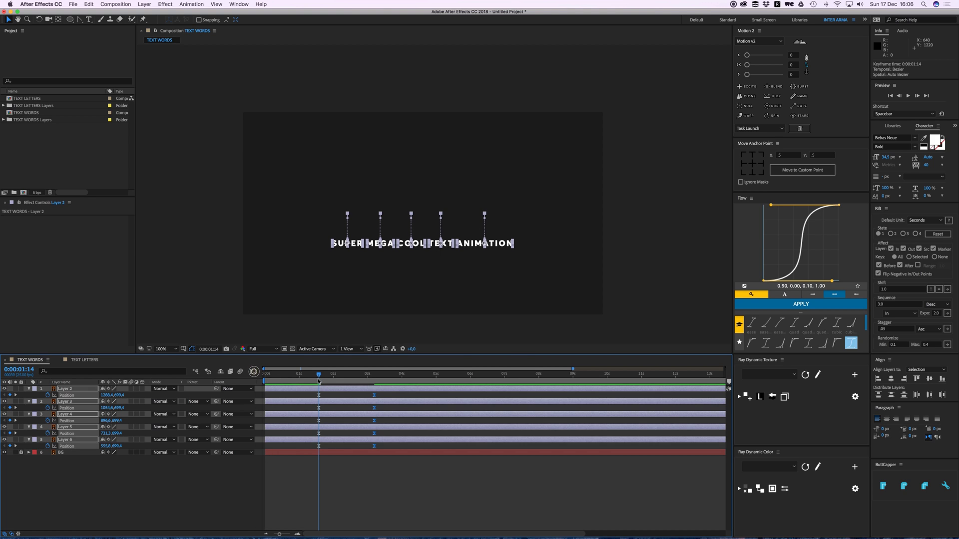
Preview the eased rise from 0:00:01:08, then return the time to 0:00:01:14.
left_click(310, 375)
key("space")
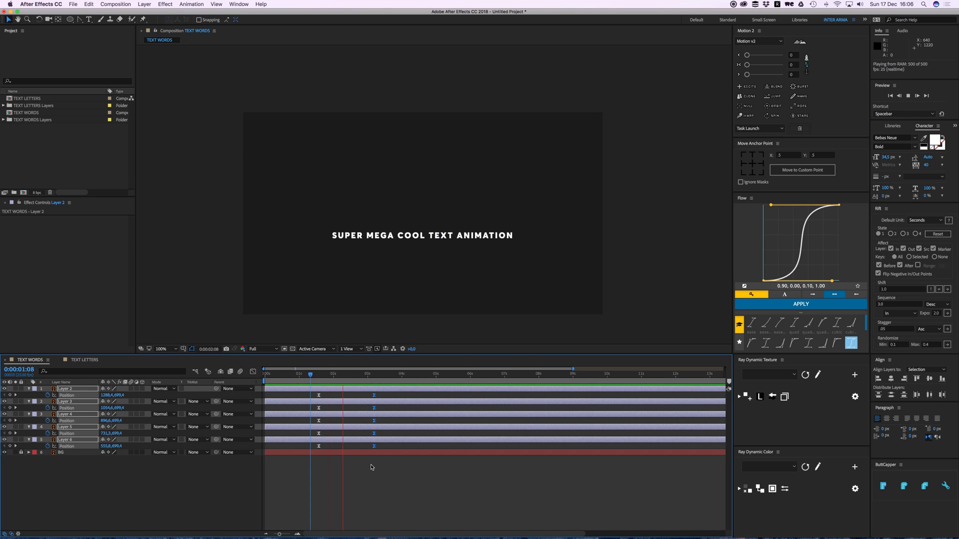
key("space")
left_click(319, 375)
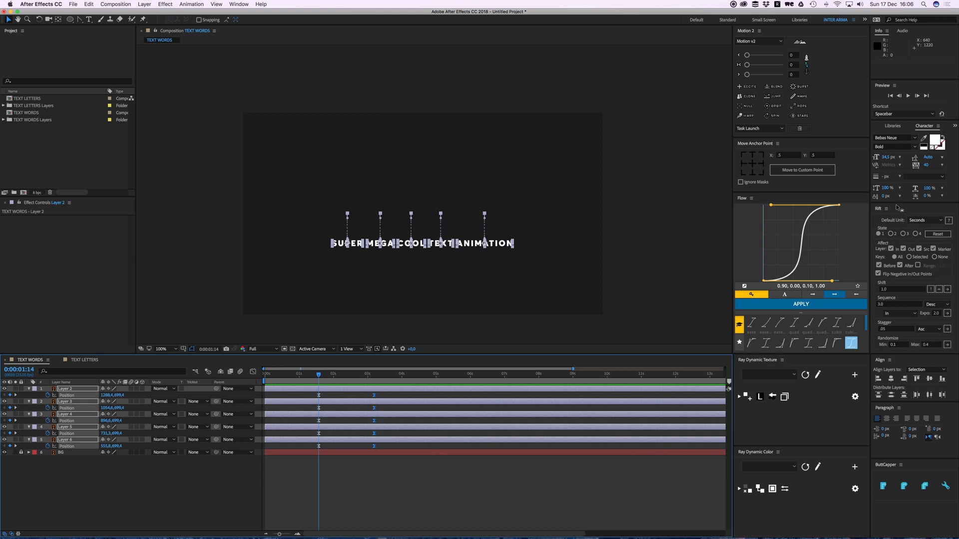
Select word Layers 2–6 and apply the Rift Stagger to offset them in time.
left_click(305, 399)
left_click(301, 389)
left_click(305, 440, "shift")
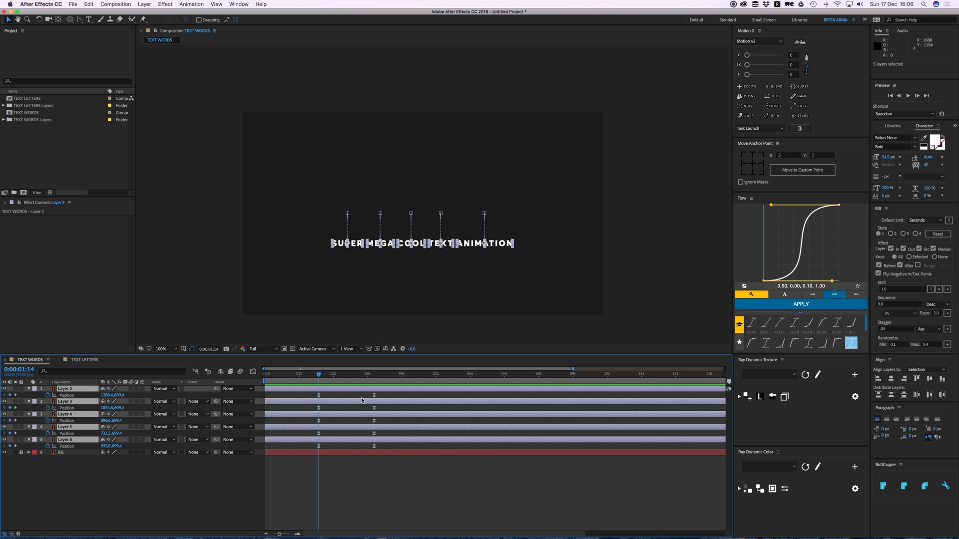
left_click(947, 329)
Preview from 0:00:01:09, trim the word layers' in-points, and move the time to 0:00:02:17.
left_click_drag(321, 379, 314, 379)
key("space")
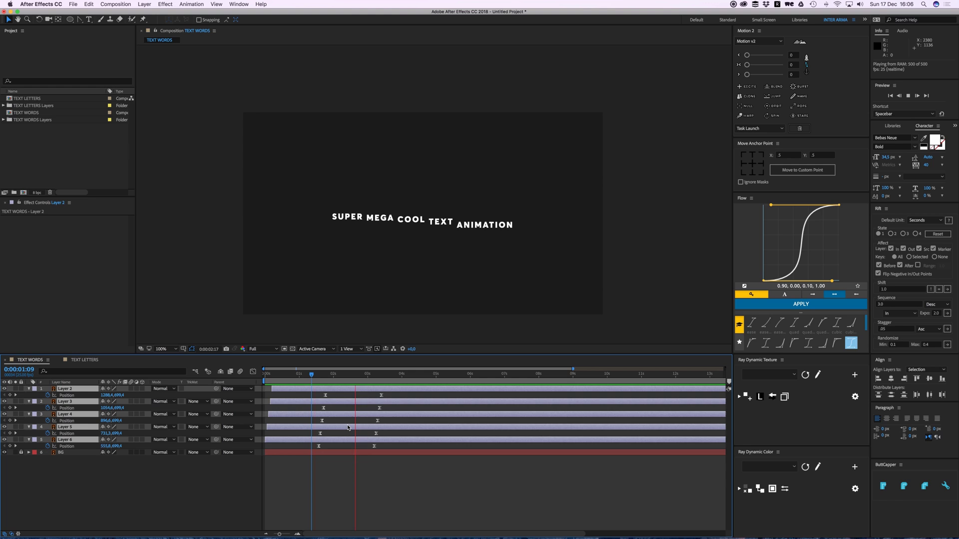
key("space")
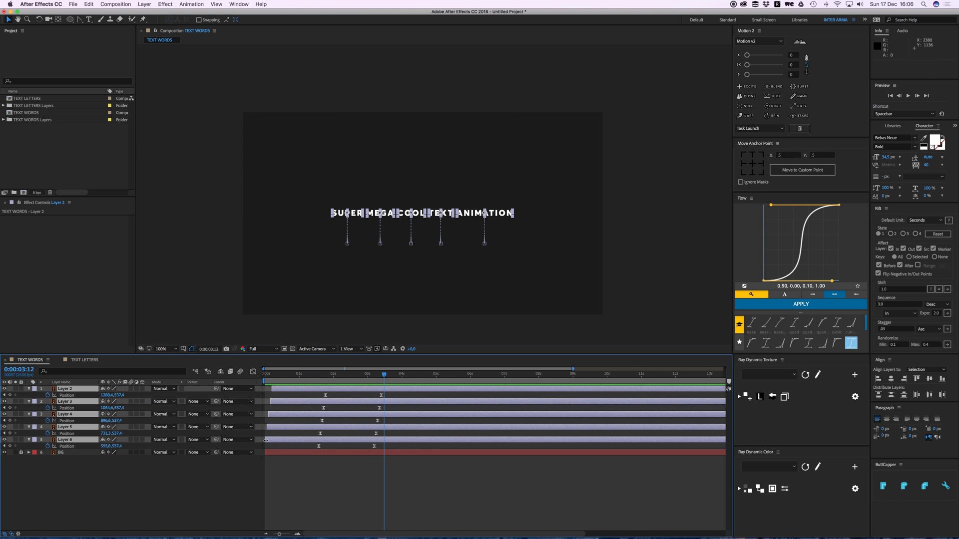
left_click_drag(266, 440, 348, 439)
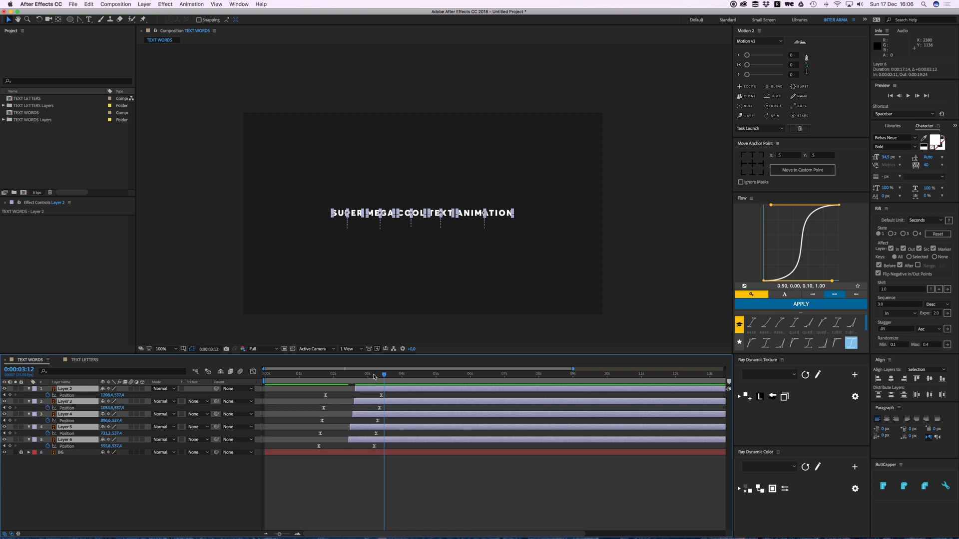
left_click_drag(374, 376, 334, 373)
Shift the word layers' starts 9 frames earlier and preview from 0:00:01:18.
key("space")
key("space")
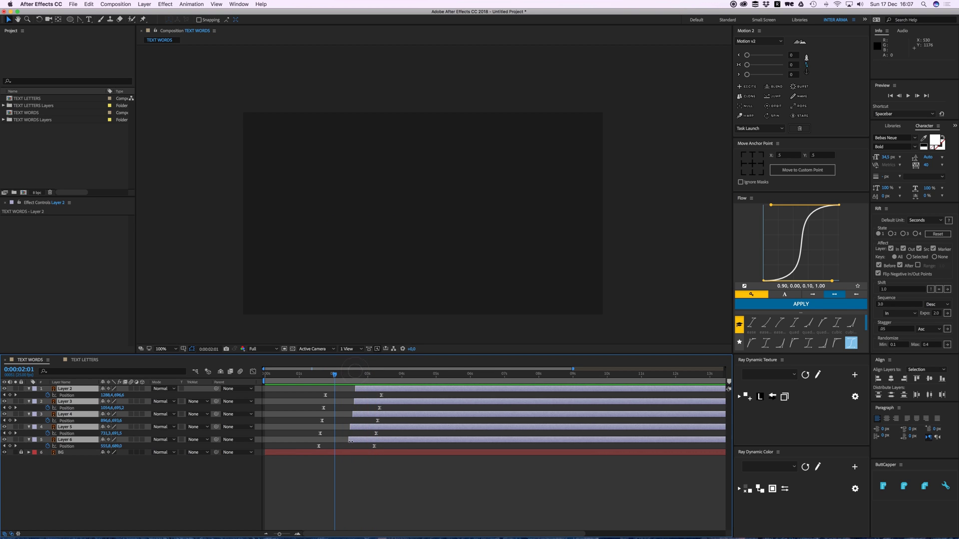
left_click_drag(349, 441, 337, 442)
key("space")
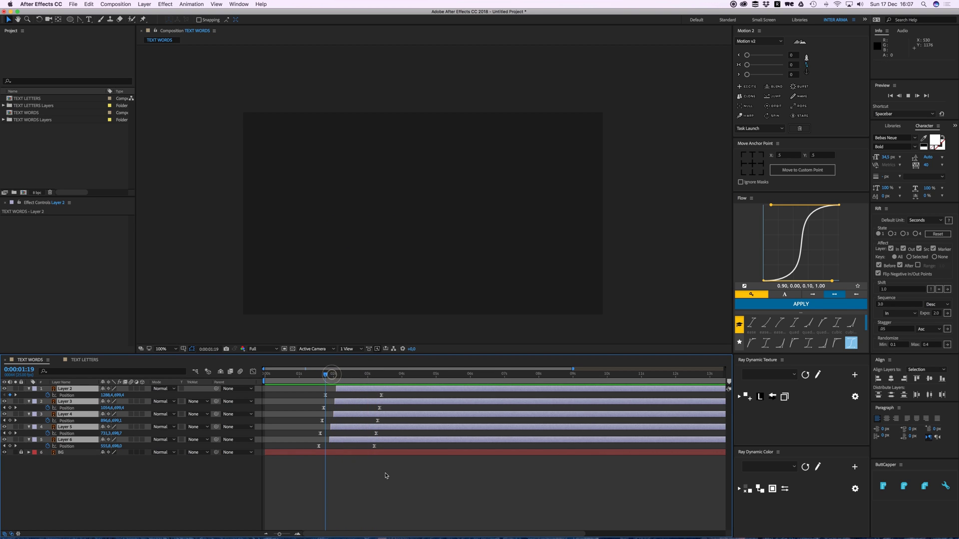
key("space")
left_click_drag(345, 375, 324, 377)
key("space")
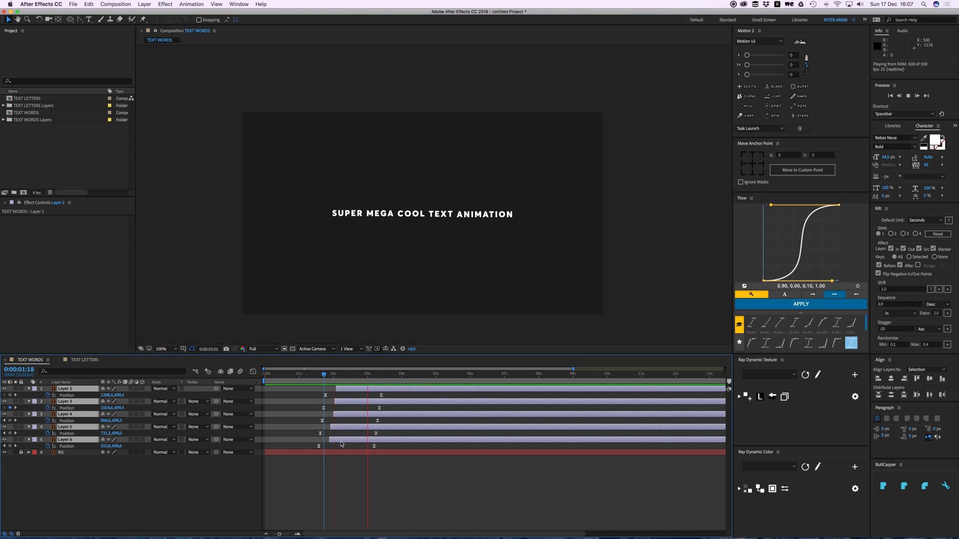
Delay the later word layers' starts, nudge them slightly earlier, and preview from 0:00:02:03.
key("space")
left_click_drag(331, 439, 360, 440)
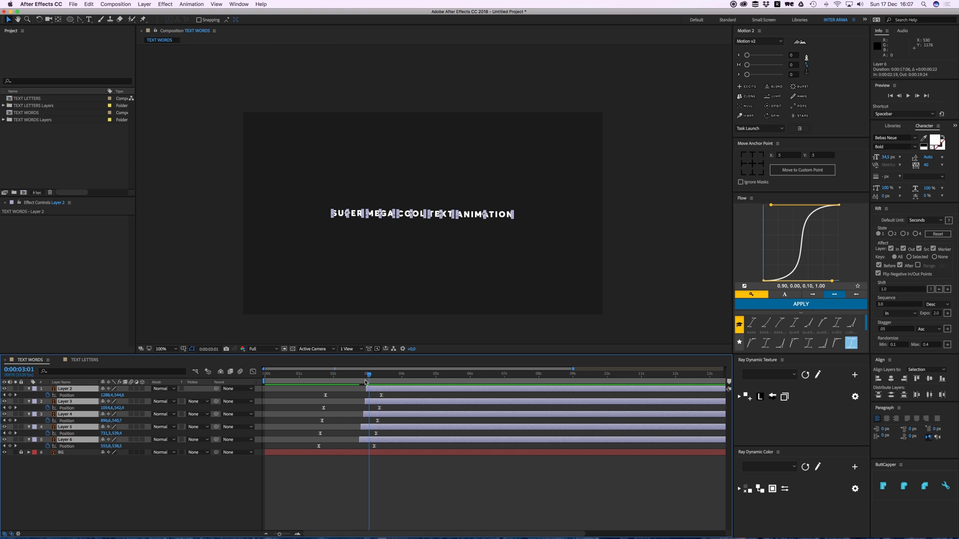
left_click_drag(356, 373, 345, 378)
key("space")
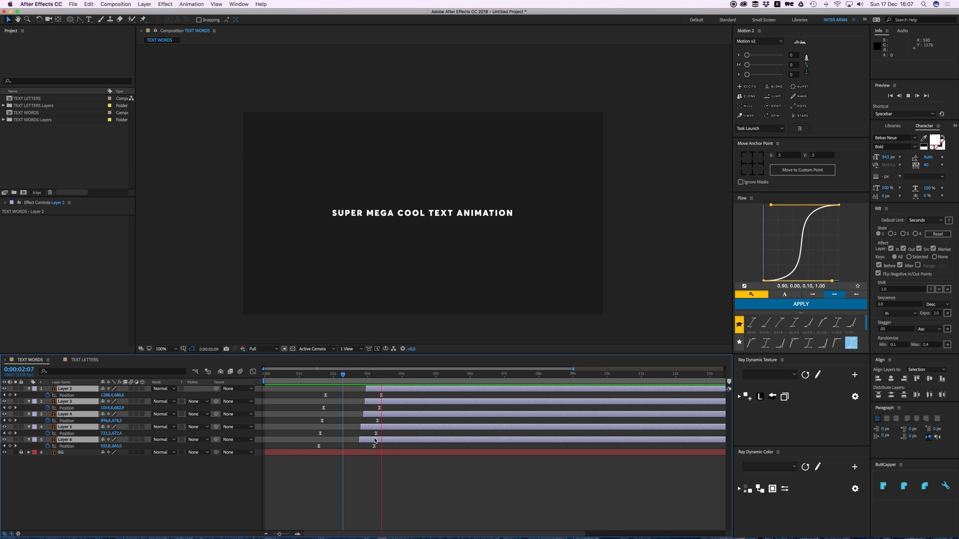
key("space")
left_click_drag(360, 439, 355, 439)
left_click(347, 373)
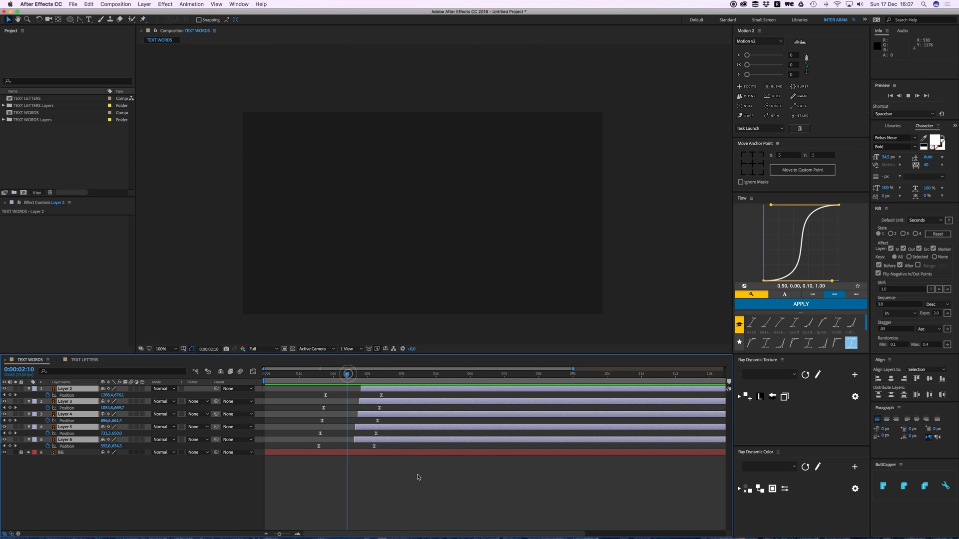
key("space")
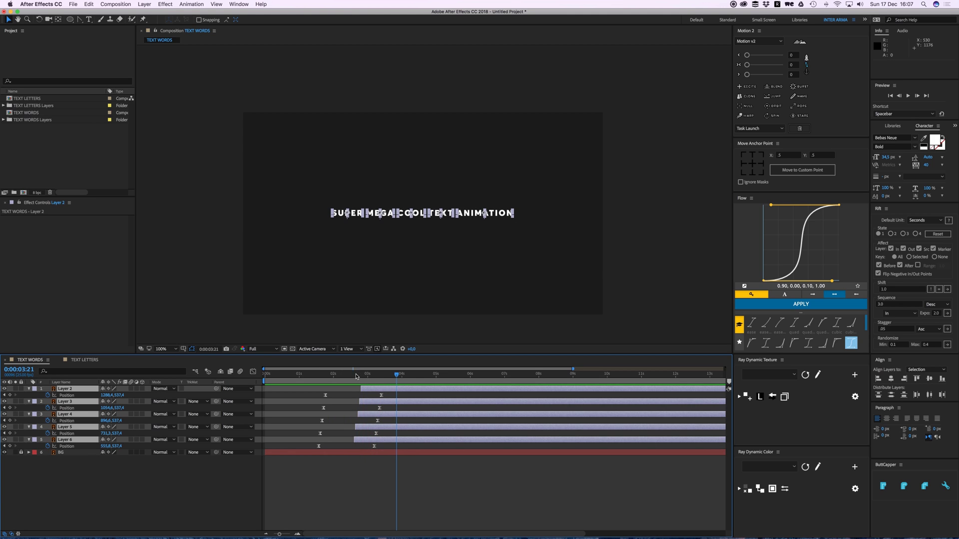
left_click_drag(354, 374, 338, 374)
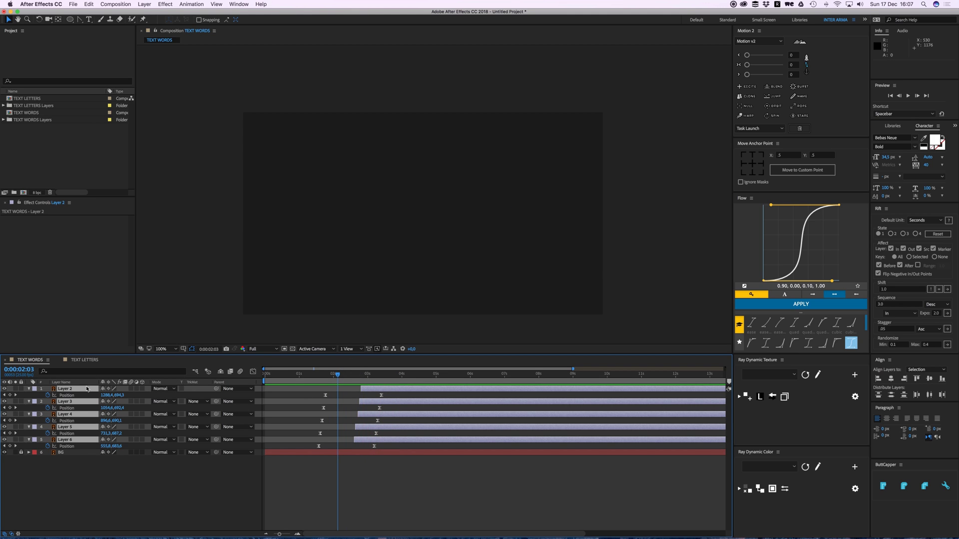
Open the TEXT LETTERS composition with letter Layer 2 selected, then switch to Illustrator.
left_click(84, 362)
left_click(27, 360)
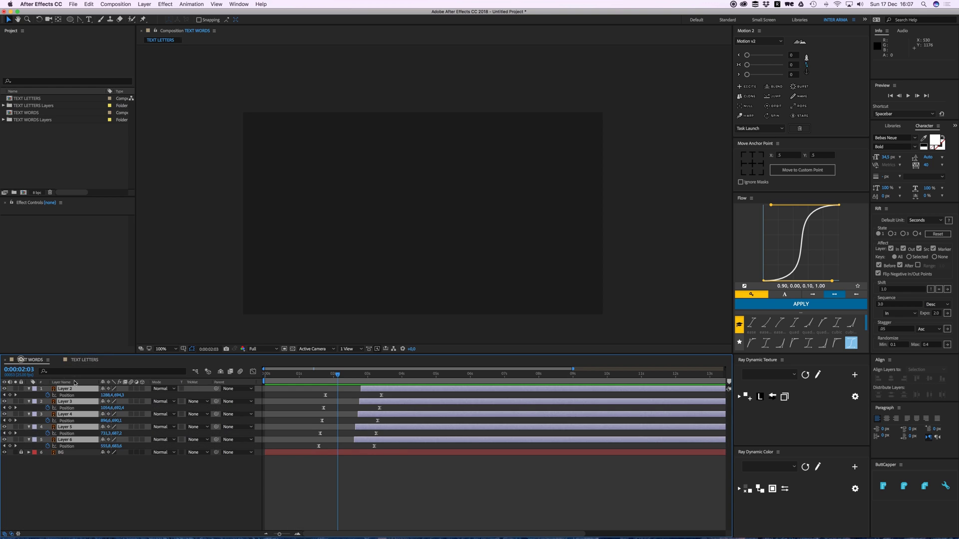
left_click_drag(374, 375, 387, 375)
left_click(336, 266)
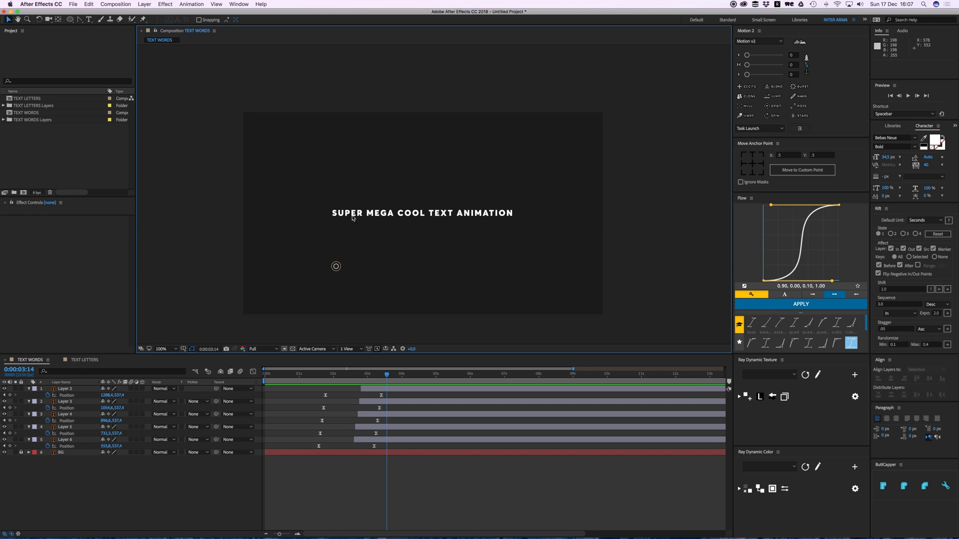
left_click(351, 215)
left_click(83, 359)
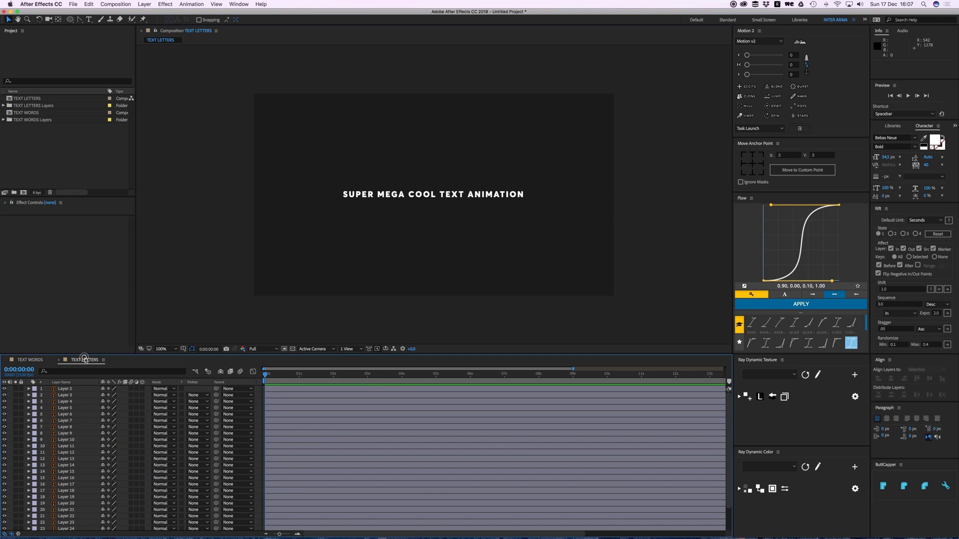
left_click(68, 389)
key("super+Tab")
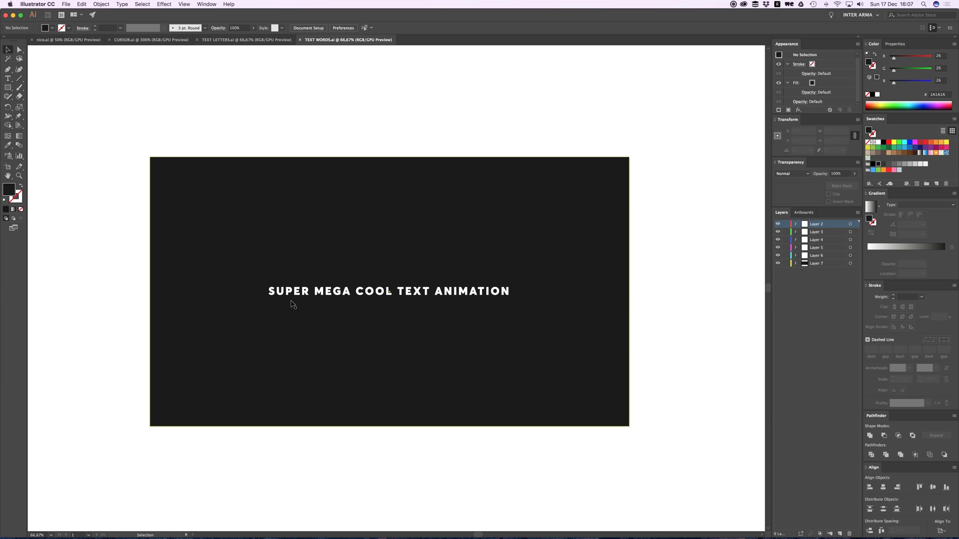
left_click(284, 291)
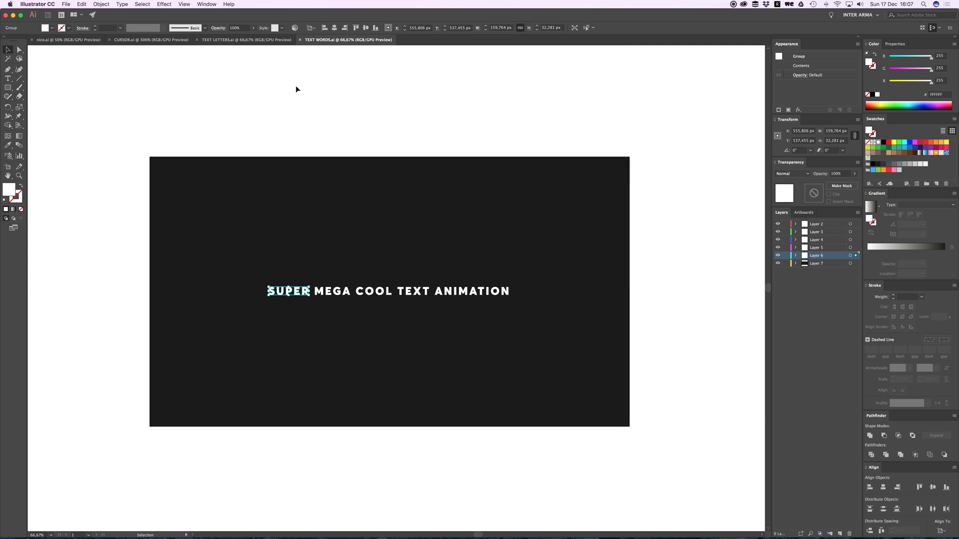
left_click(234, 40)
left_click_drag(296, 293, 318, 297)
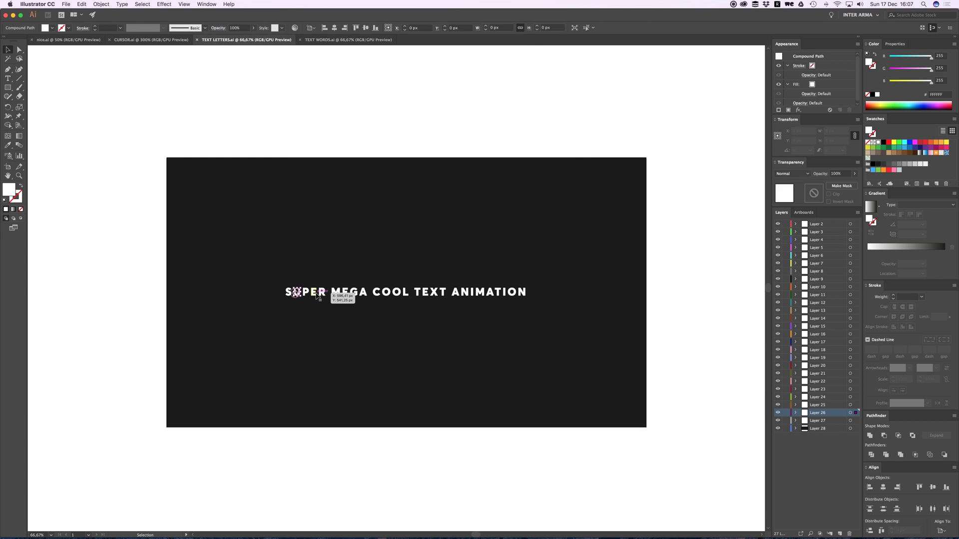
left_click(413, 124)
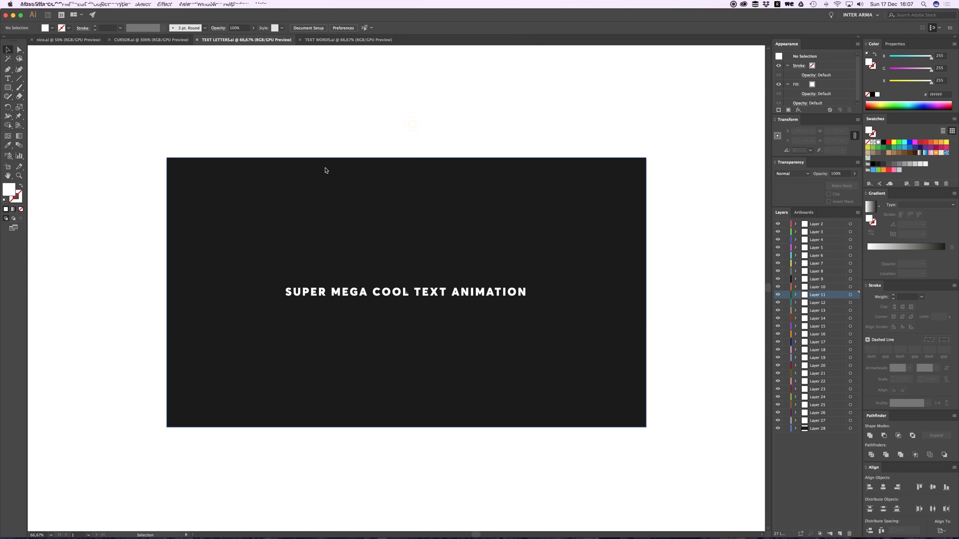
key("super+Tab")
Select all 26 letter layers and key their Position at 0:00:02:23.
scroll(95, 423, "down", 3)
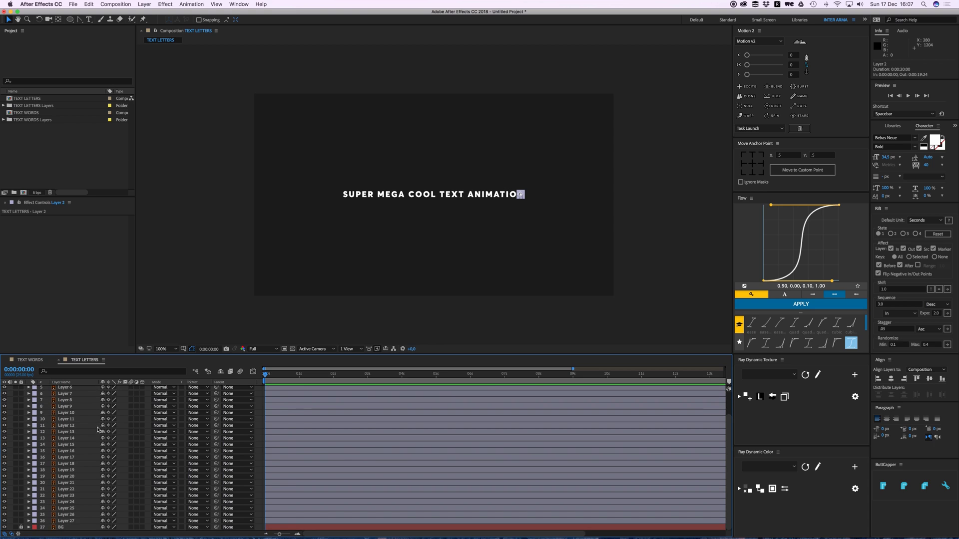
left_click(74, 521)
scroll(74, 500, "up", 3)
left_click(67, 389, "shift")
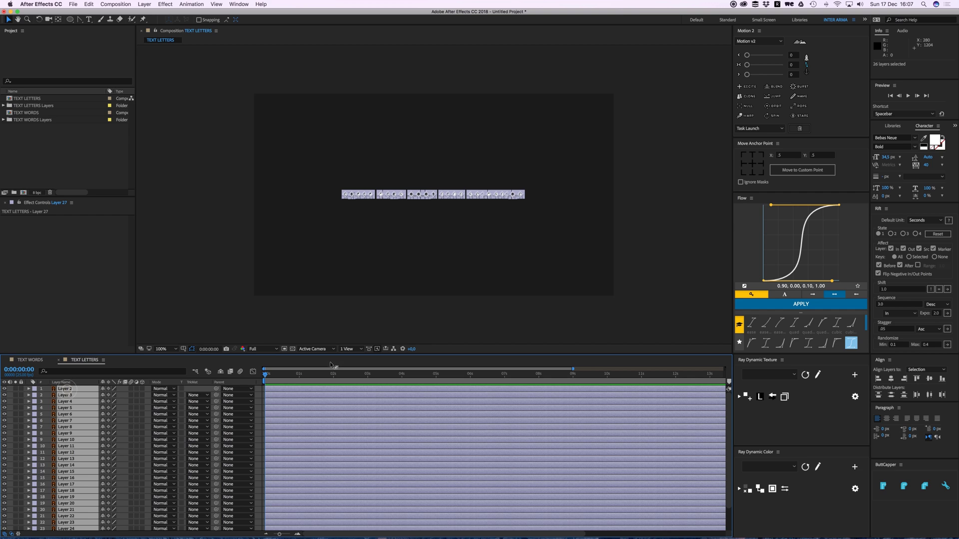
left_click_drag(362, 377, 366, 378)
key("p")
left_click(48, 400)
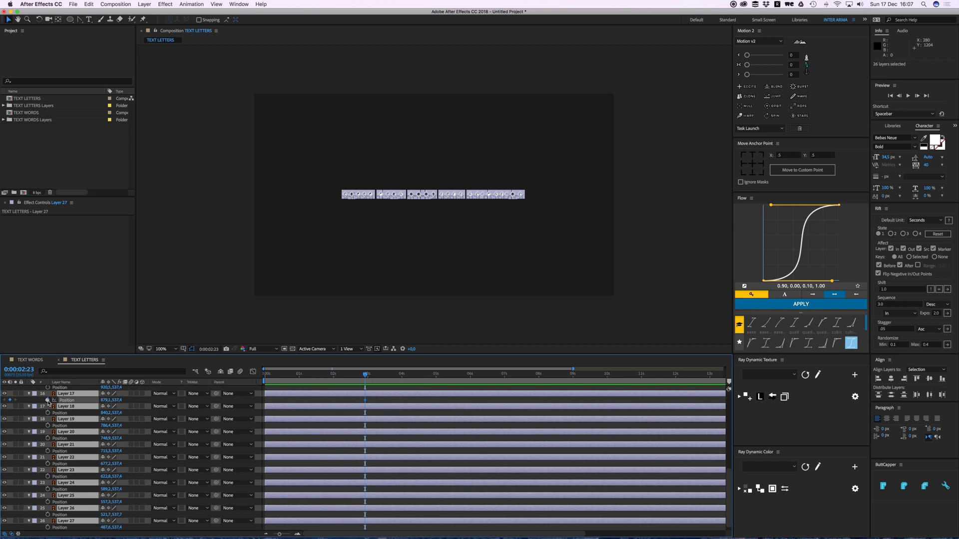
At 0:00:01:16, raise all letters 160 px to set their starting position.
left_click(321, 375)
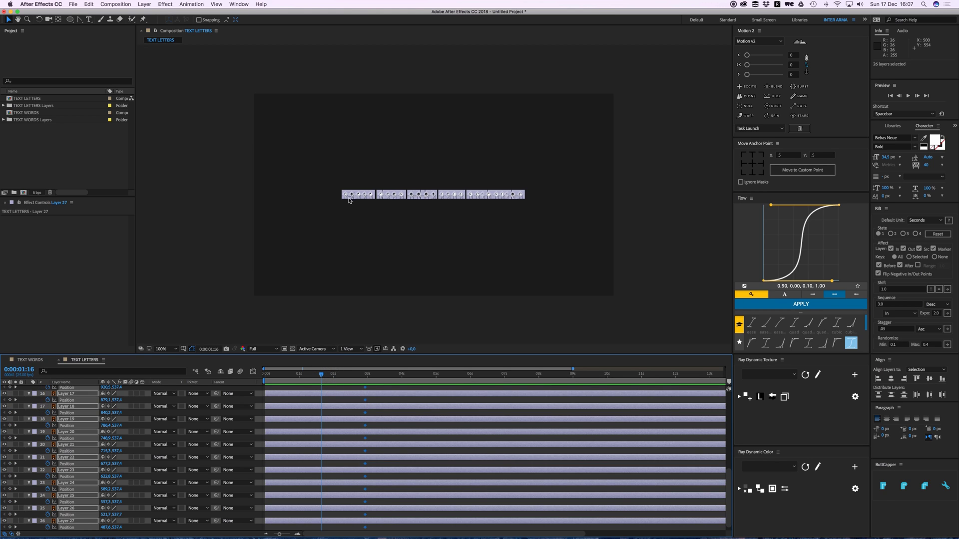
key("shift+Up")
key("shift+Up")
key("shift+Up")
key("shift+Up")
key("shift+Up")
key("shift+Up")
key("shift+Up")
key("shift+Up")
key("shift+Up")
key("shift+Up")
key("shift+Up")
key("shift+Up")
key("shift+Up")
key("shift+Up")
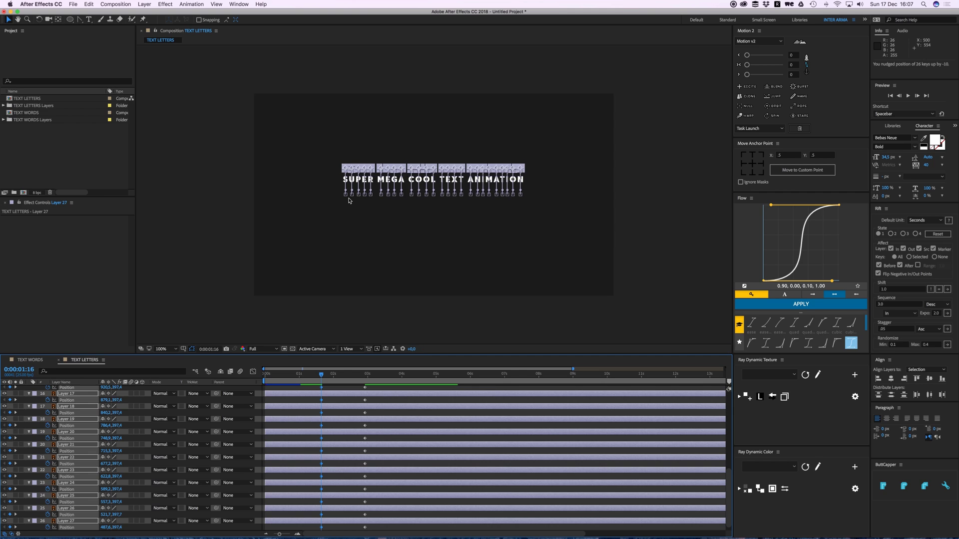
key("shift+Up")
key("shift+Up")
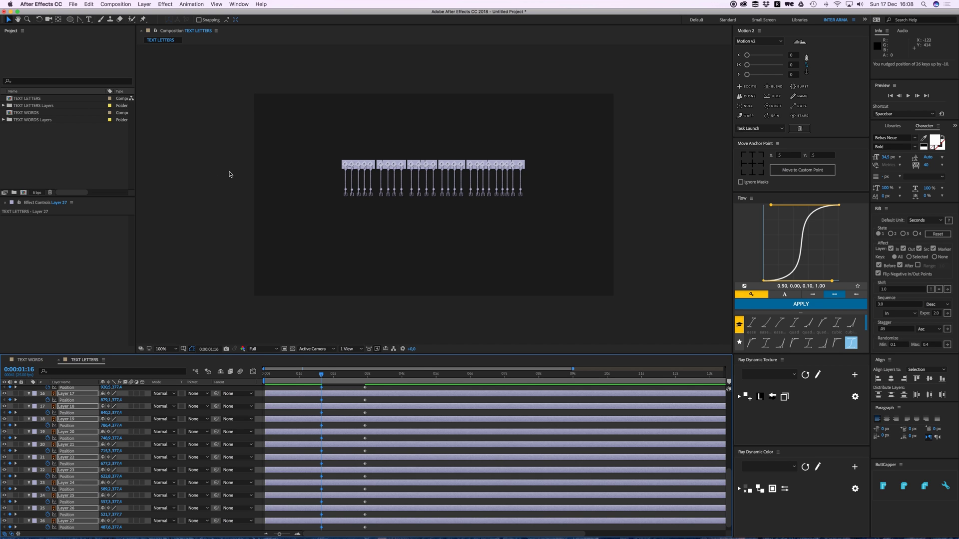
key("grave")
key("grave")
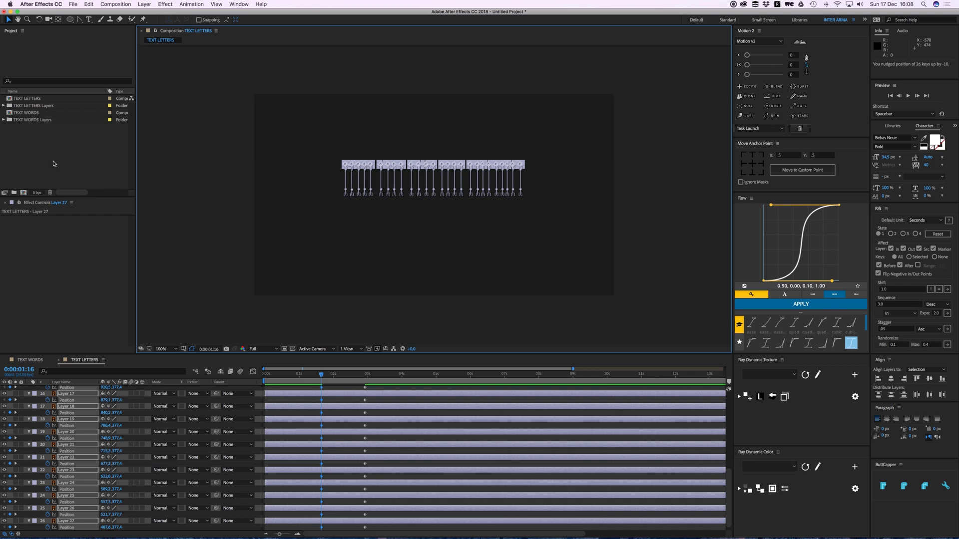
key("grave")
key("grave")
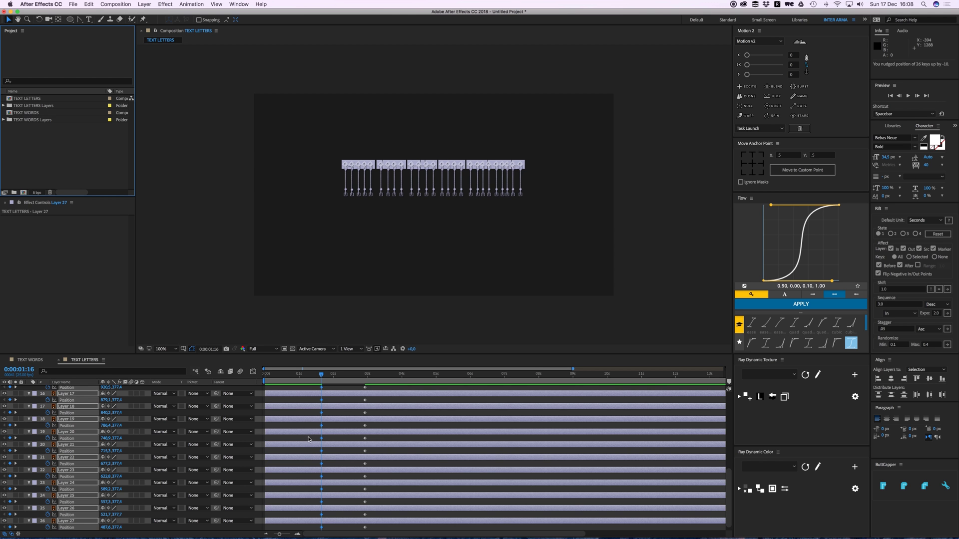
key("grave")
Easy Ease every letter's Position keyframes and sharpen the speed curve to peak near 1100 px/sec.
left_click_drag(309, 387, 396, 53)
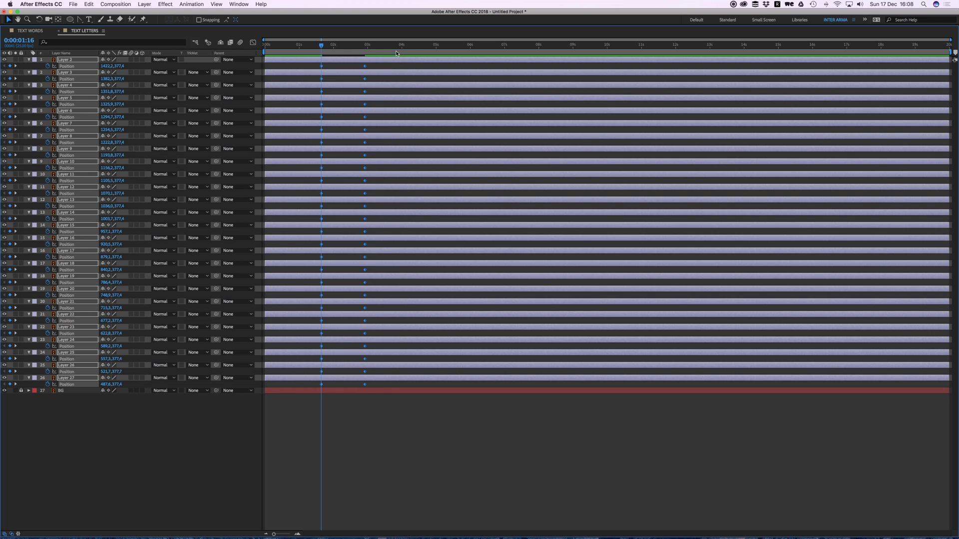
right_click(323, 66)
mouse_move(364, 156)
left_click(427, 173)
left_click(253, 43)
mouse_move(308, 467)
left_mouse_down()
mouse_move(336, 498)
mouse_move(329, 492)
mouse_move(355, 476)
mouse_move(347, 489)
mouse_move(364, 489)
mouse_move(361, 480)
mouse_move(392, 492)
left_mouse_up()
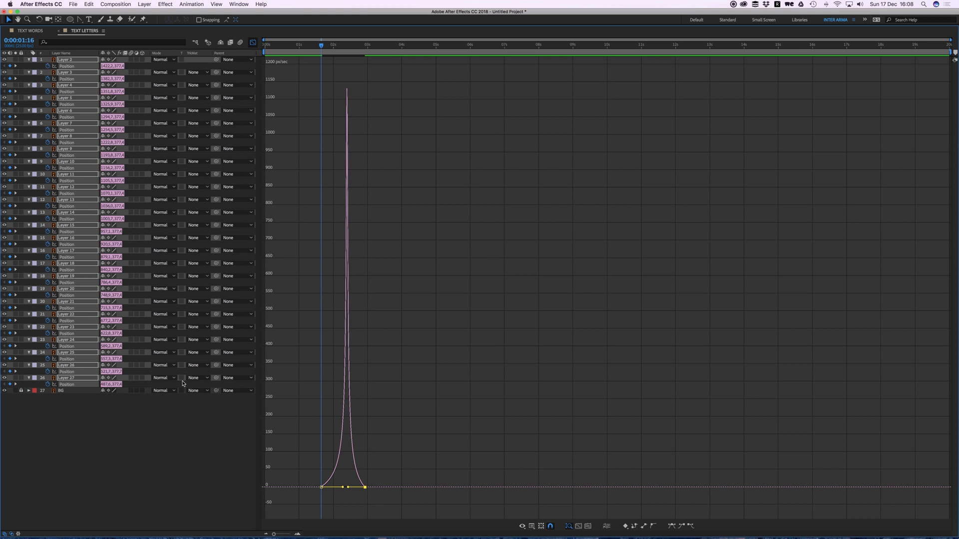
left_click(253, 43)
left_click(341, 412)
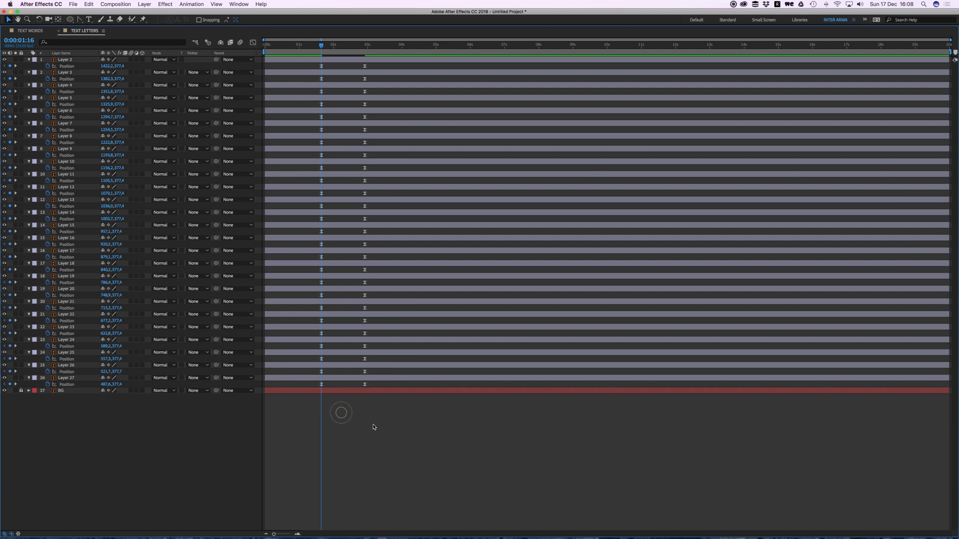
Select letter Layers 2 through 27 and apply the Rift Stagger to them.
key("grave")
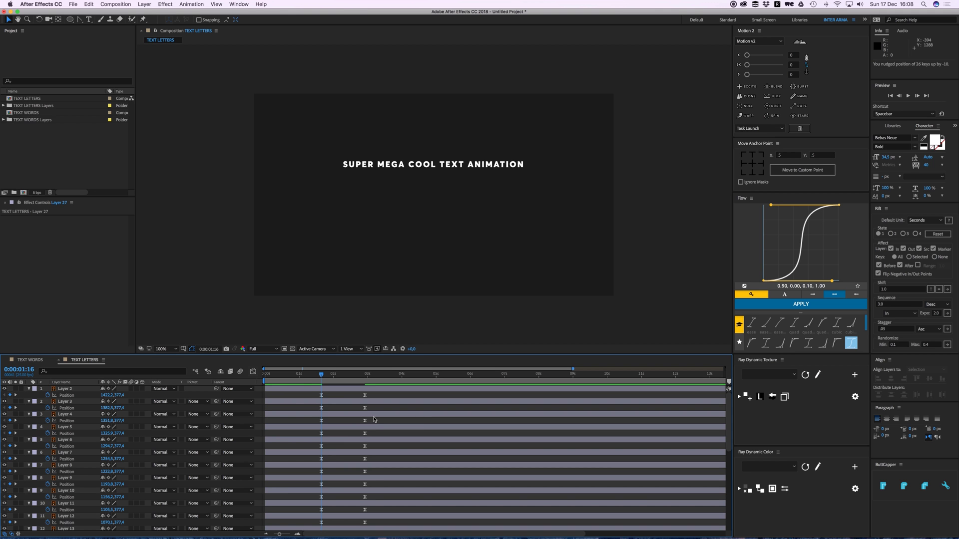
key("space")
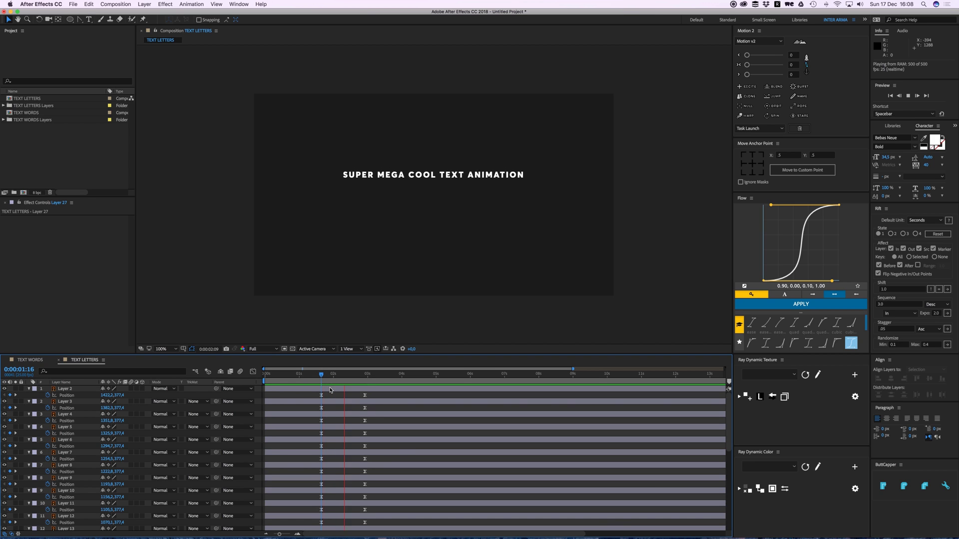
key("space")
left_click(331, 389)
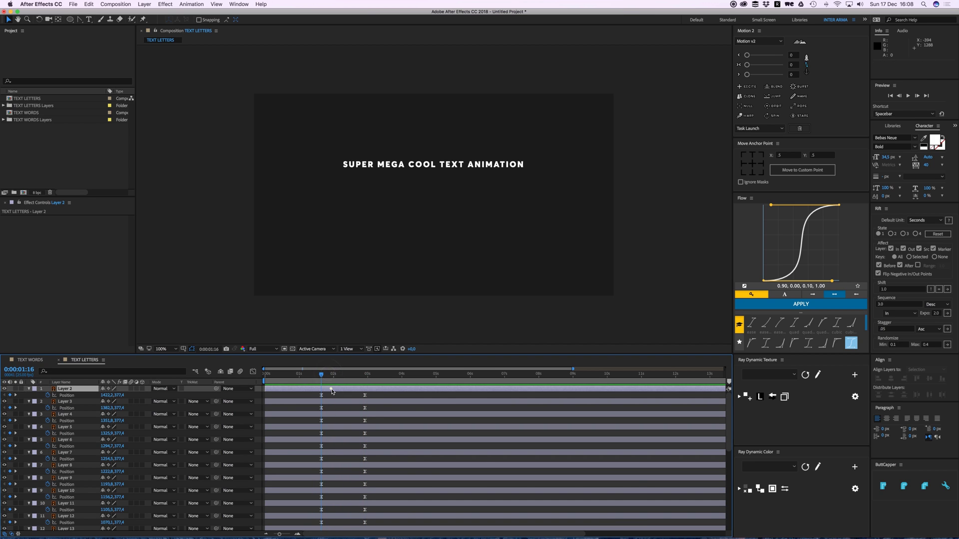
scroll(333, 394, "down", 3)
scroll(333, 396, "down", 5)
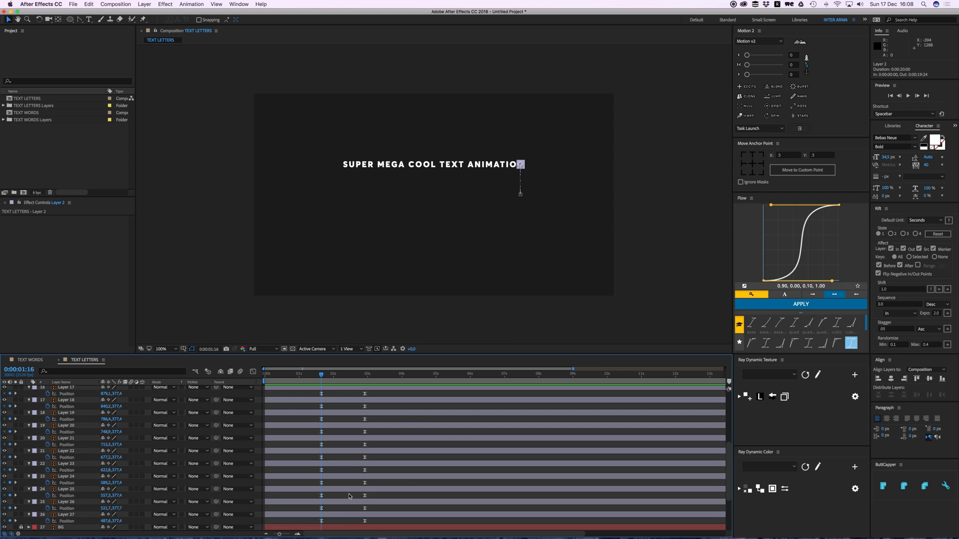
scroll(337, 521, "right", 2)
left_click(332, 514, "shift")
scroll(337, 509, "left", 2)
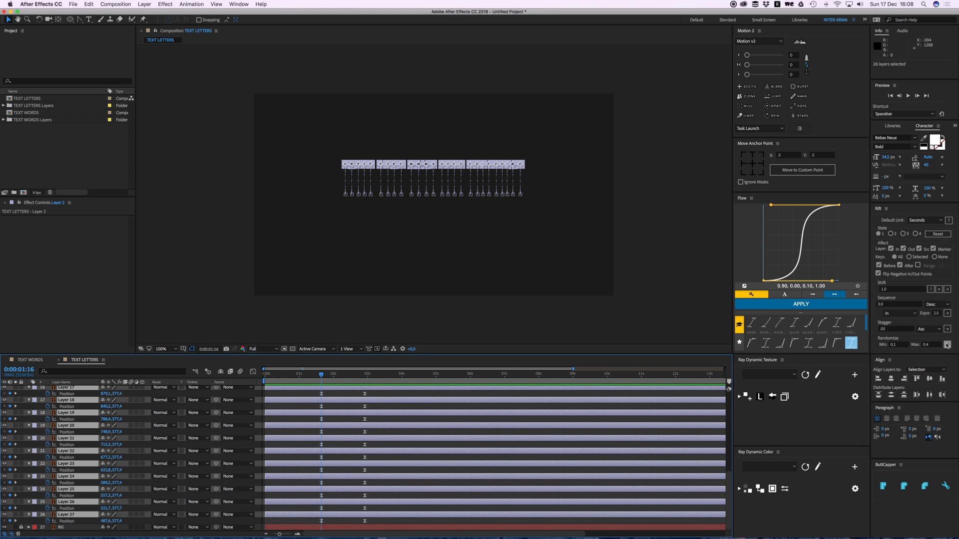
left_click(946, 329)
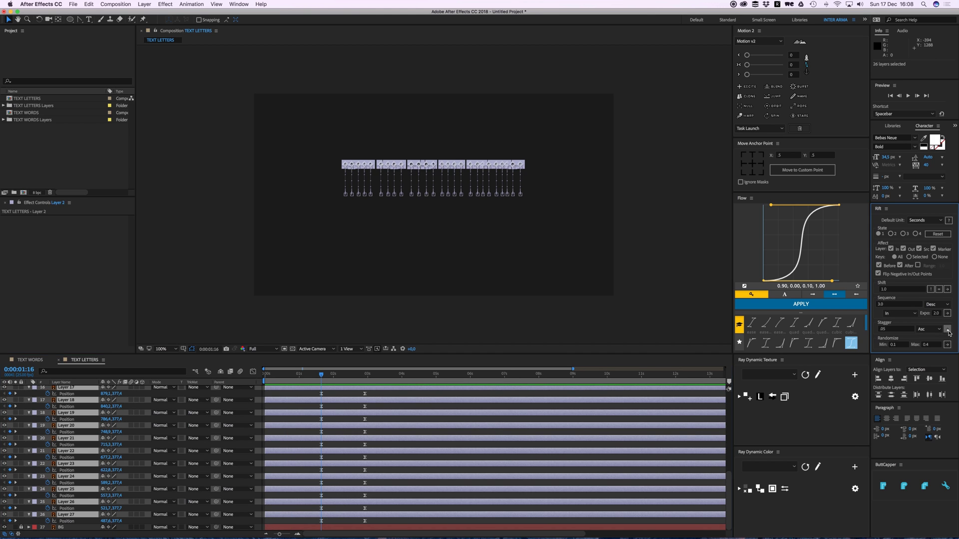
Deselect all layers and preview the staggered letters from slightly earlier.
left_click(322, 375)
left_click(324, 392)
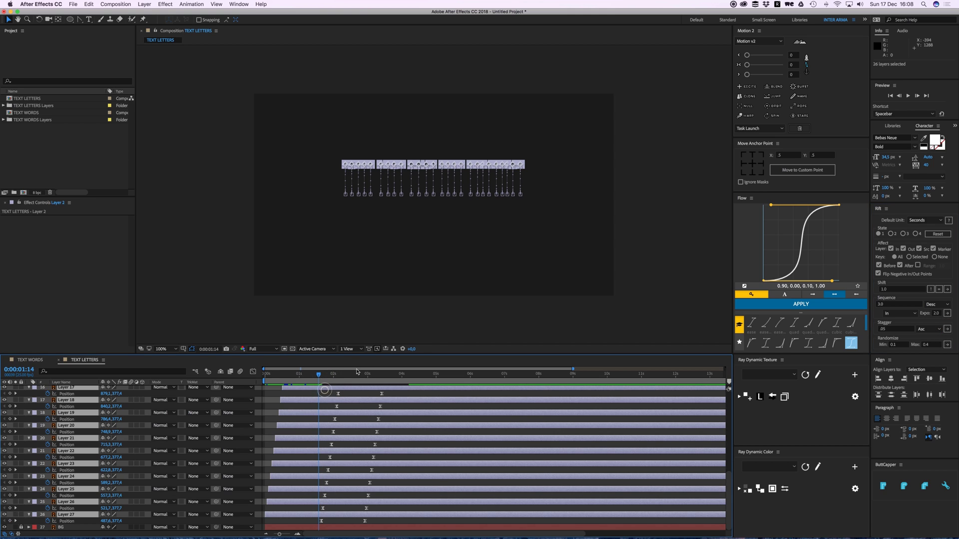
left_click(347, 394)
key("space")
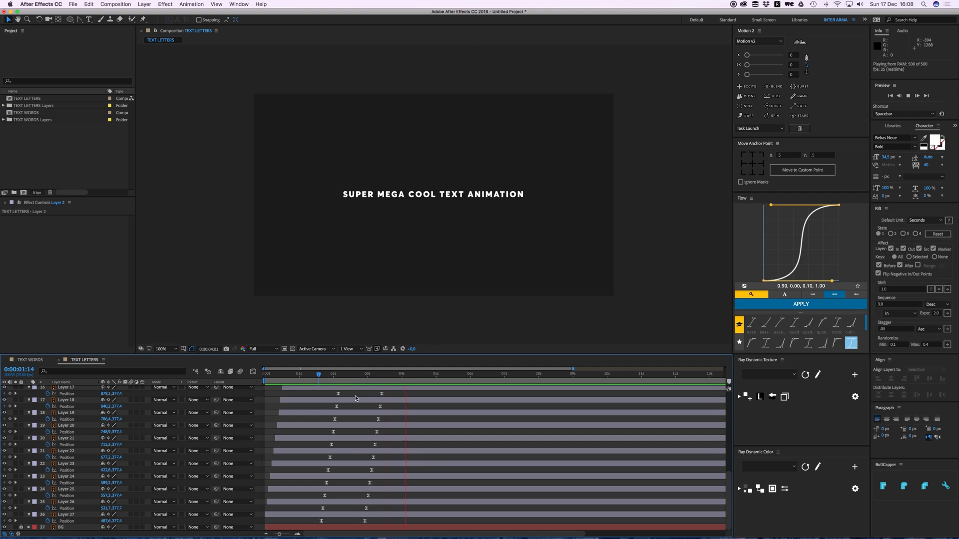
key("space")
Shift all layer bars later, preview from 0:00:02:02, then undo the Rift stagger.
left_click(340, 514)
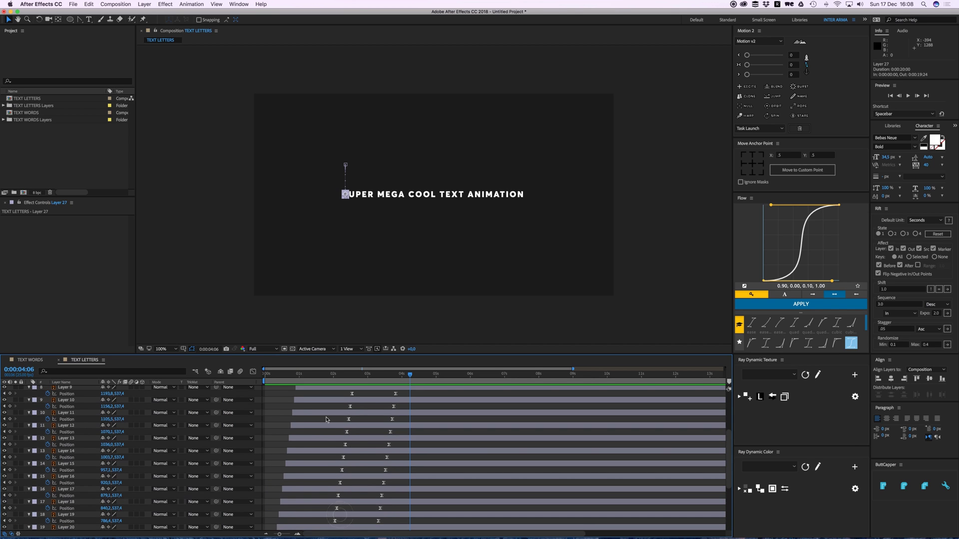
scroll(326, 420, "up", 5)
key("super+a")
left_click_drag(310, 389, 340, 375)
key("space")
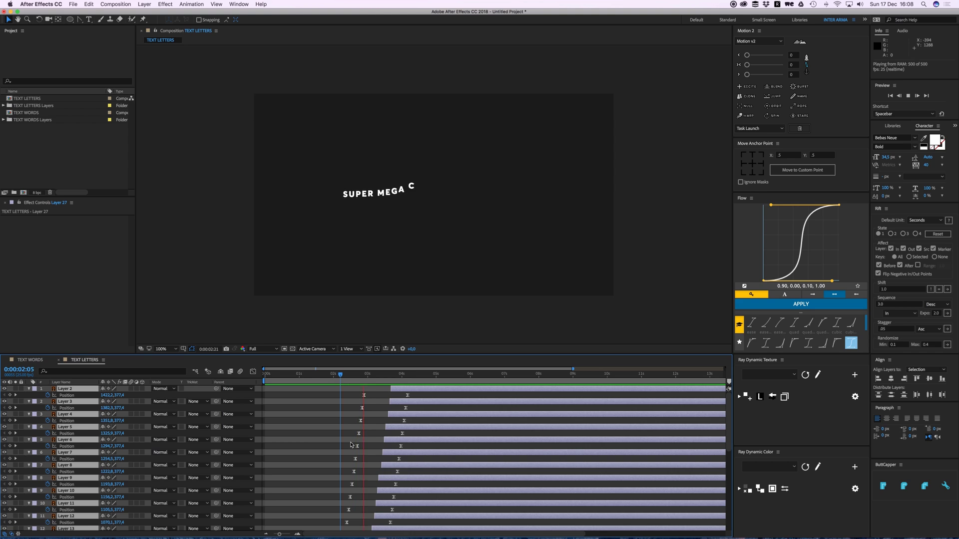
key("space")
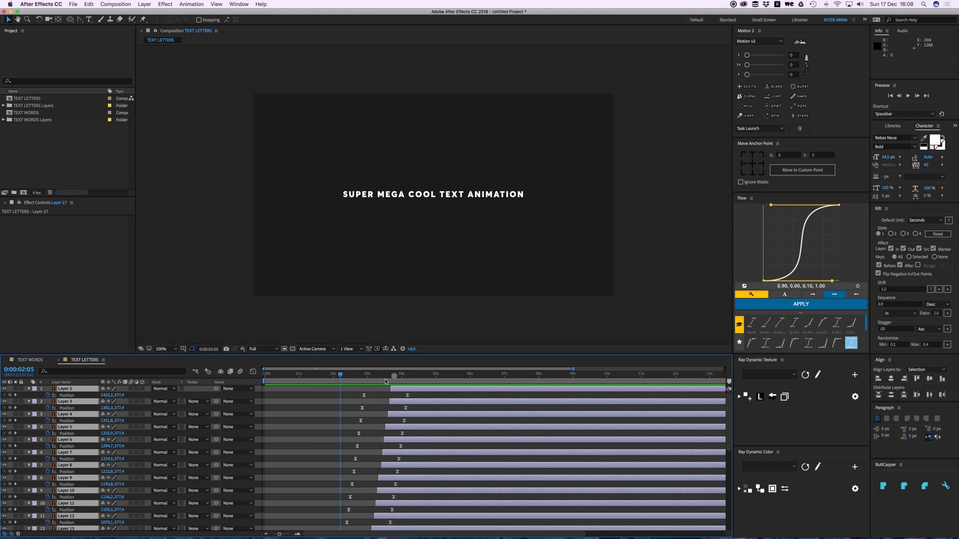
left_click_drag(391, 374, 336, 375)
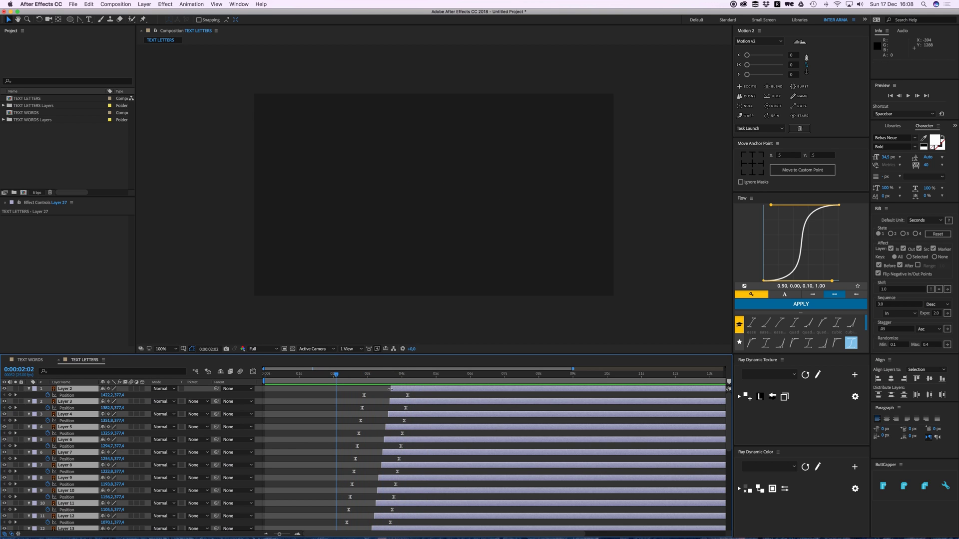
key("super+z")
key("super+z")
key("super+z")
key("super+z")
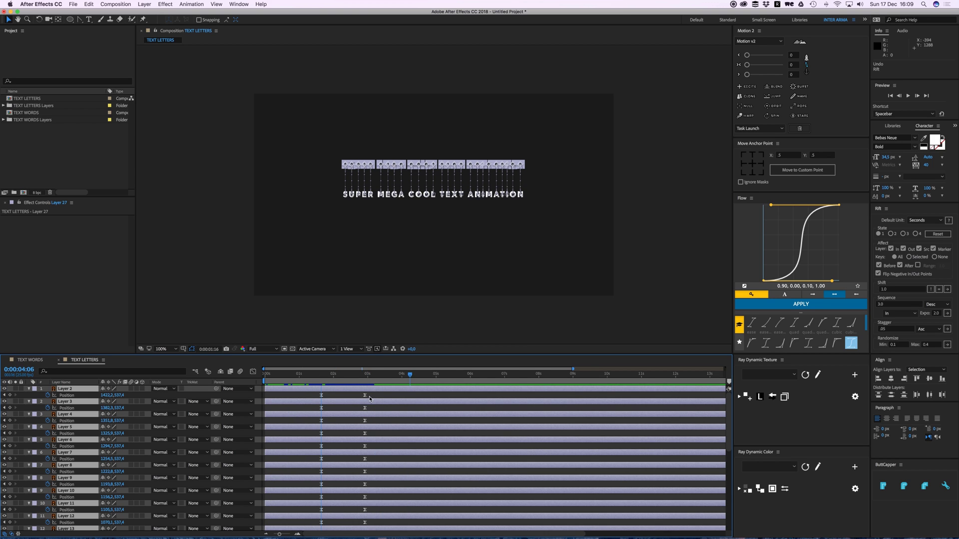
Stagger the SUPER MEGA COOL letter layers in descending order.
key("j")
key("j")
left_click(338, 396)
left_click_drag(338, 374, 364, 374)
left_click_drag(331, 166, 438, 208)
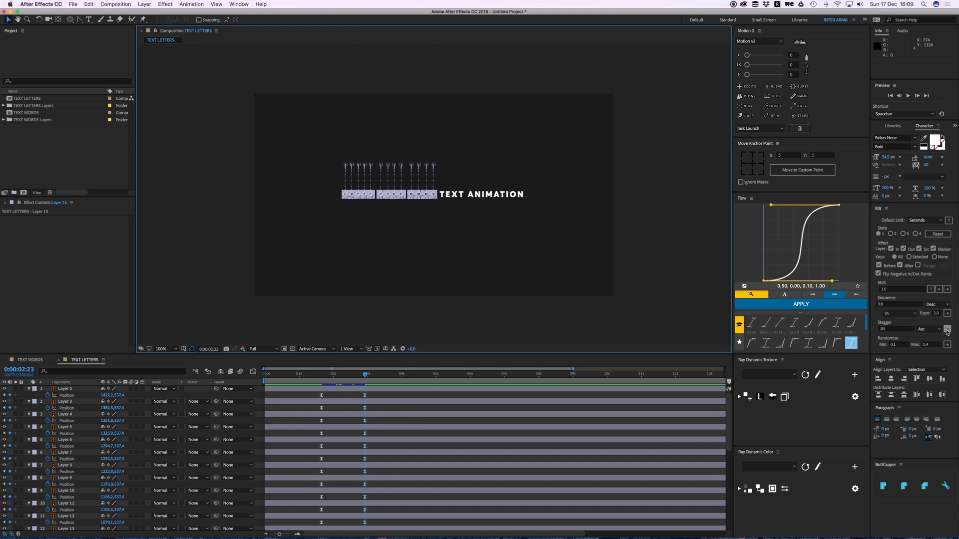
left_click(929, 329)
left_click(924, 338)
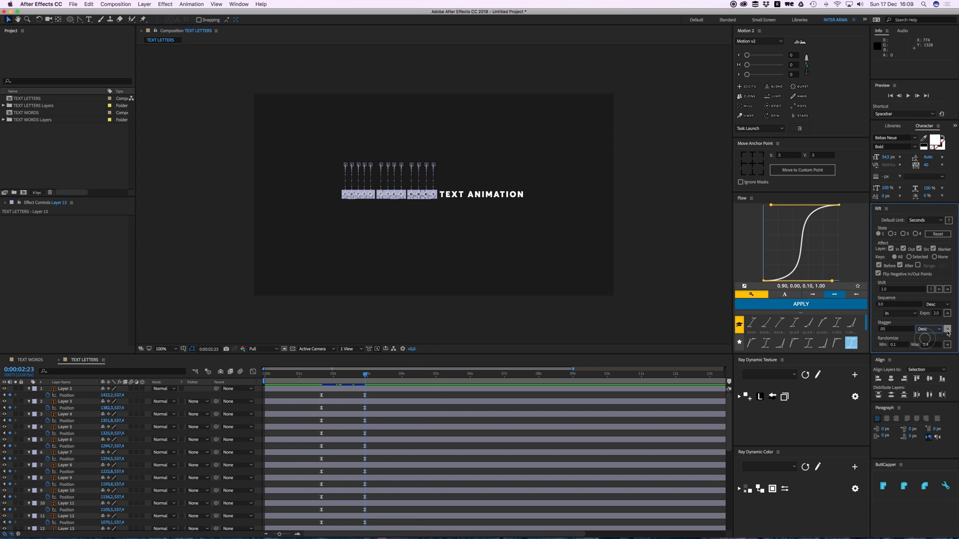
left_click(947, 332)
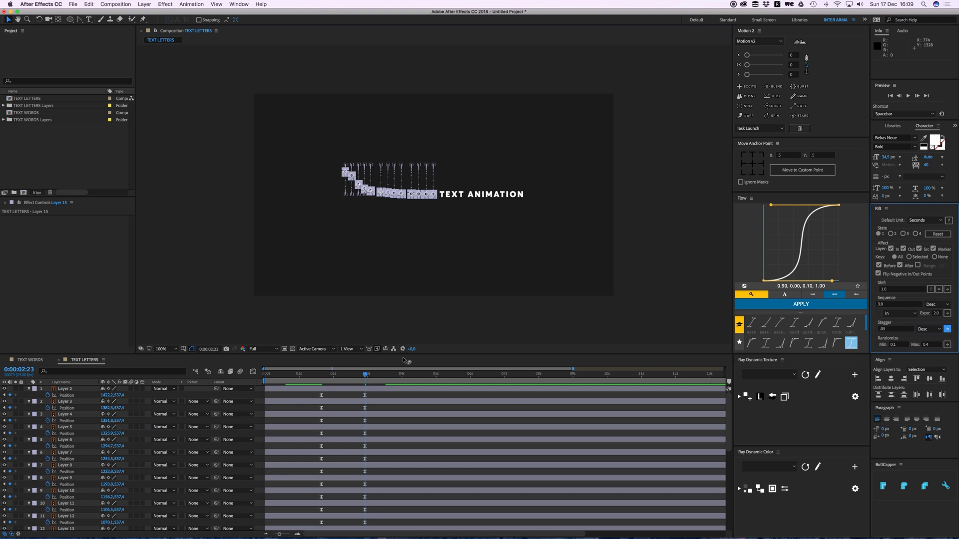
Stagger the TEXT ANIMATION letter layers in ascending order and shift them later in time.
left_click_drag(546, 174, 438, 218)
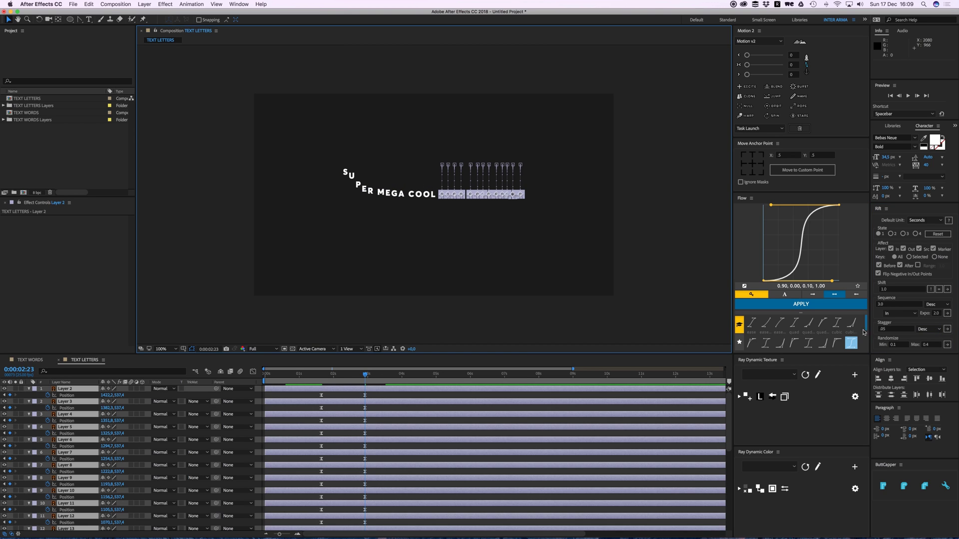
left_click(933, 330)
left_click(924, 331)
left_click(947, 329)
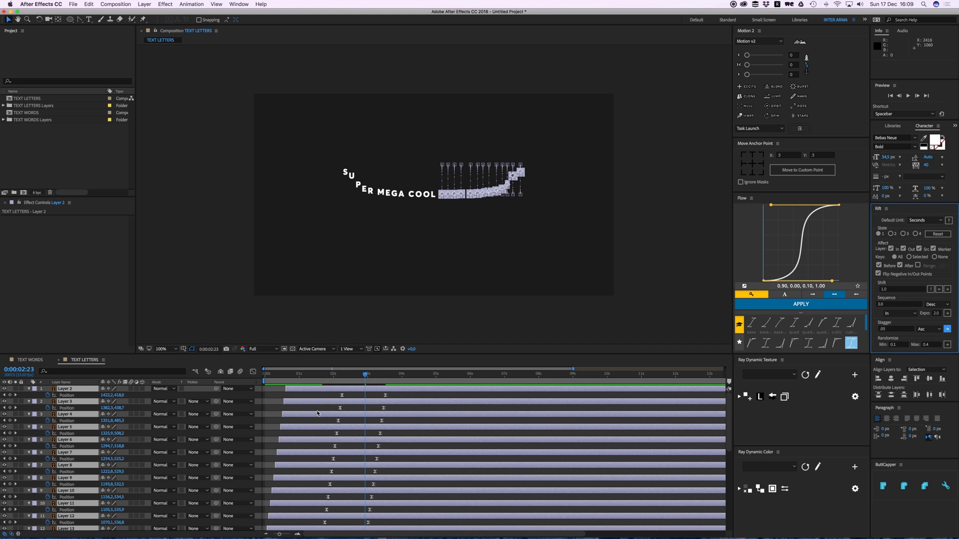
left_click_drag(285, 389, 336, 375)
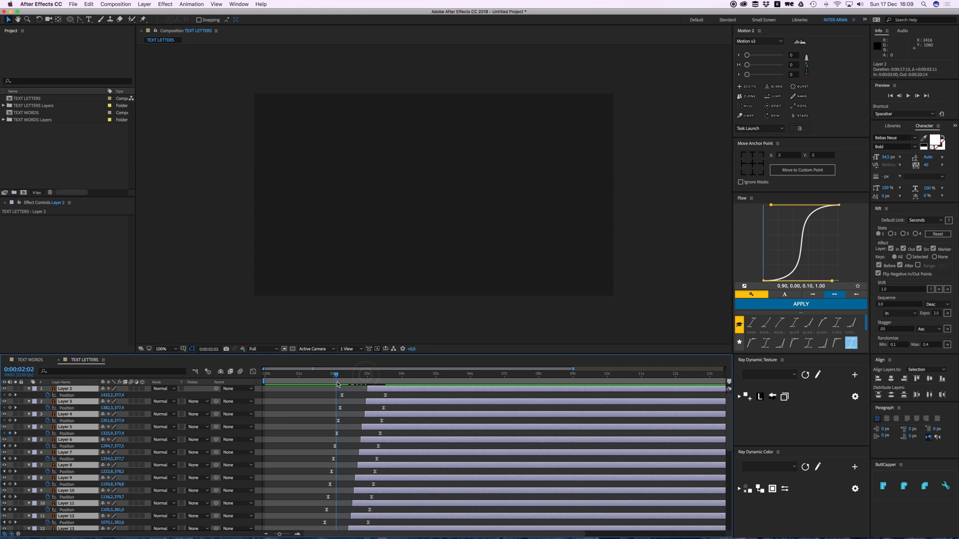
Preview the current letter rise, replaying it from about 0:00:01:18 to judge the stagger timing.
key("space")
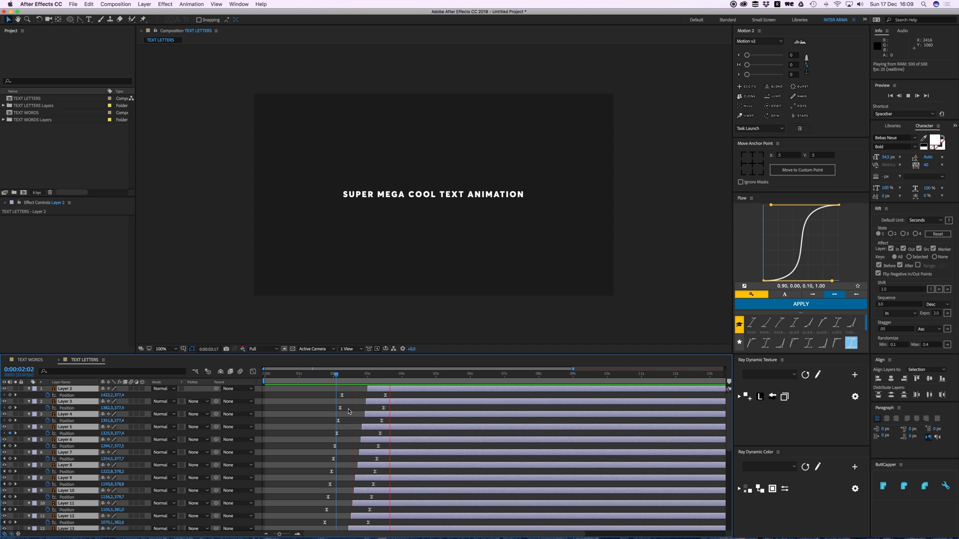
key("space")
left_click_drag(357, 380, 337, 380)
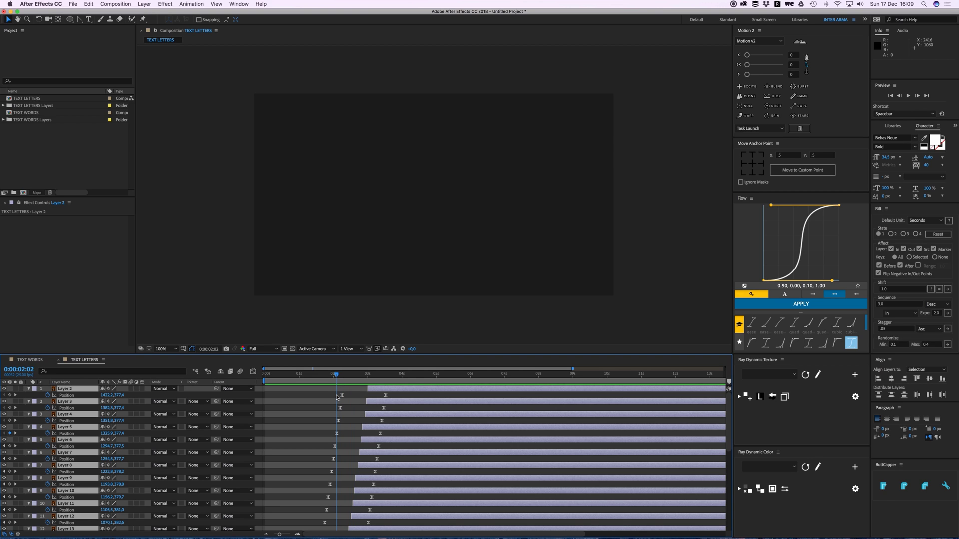
left_click_drag(339, 380, 326, 409)
key("space")
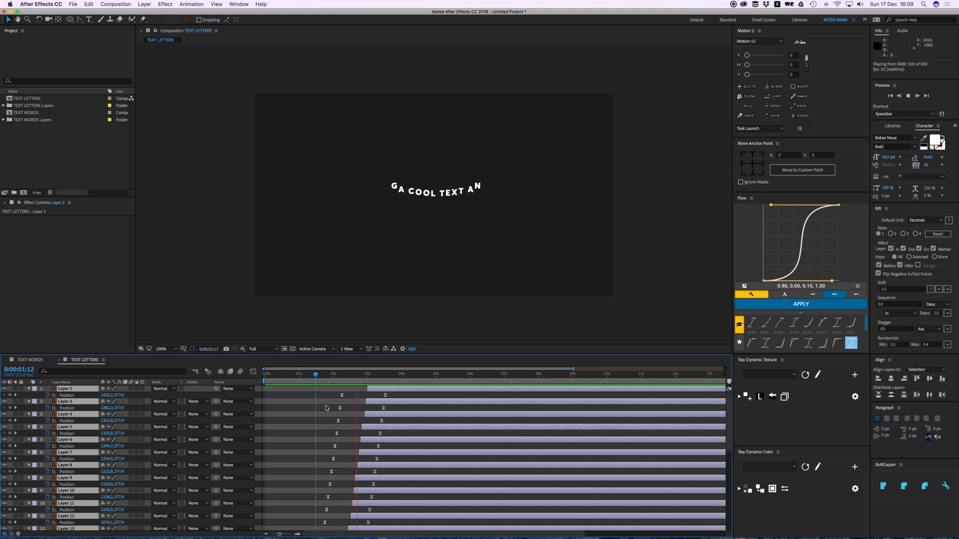
key("space")
Start the selected letter layers two frames earlier, then scrub to 0:00:03:08 to confirm they settle in line.
left_click_drag(369, 388, 365, 388)
left_click_drag(360, 375, 342, 376)
key("space")
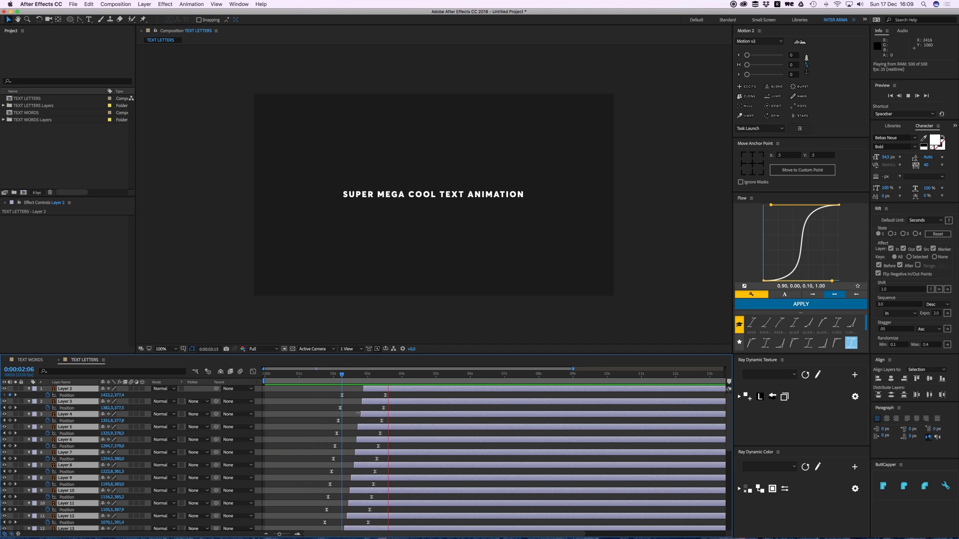
left_click(322, 400)
left_click(358, 376)
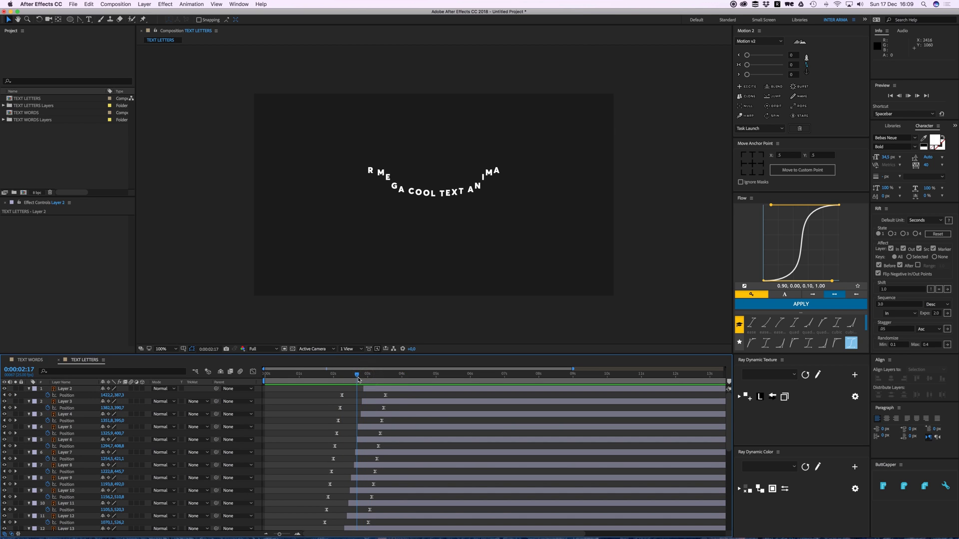
left_click_drag(358, 379, 378, 378)
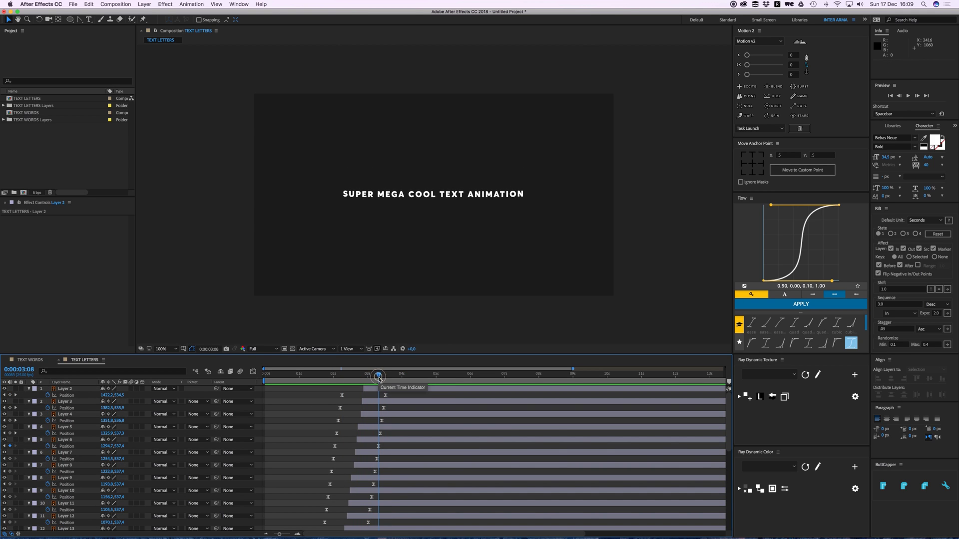